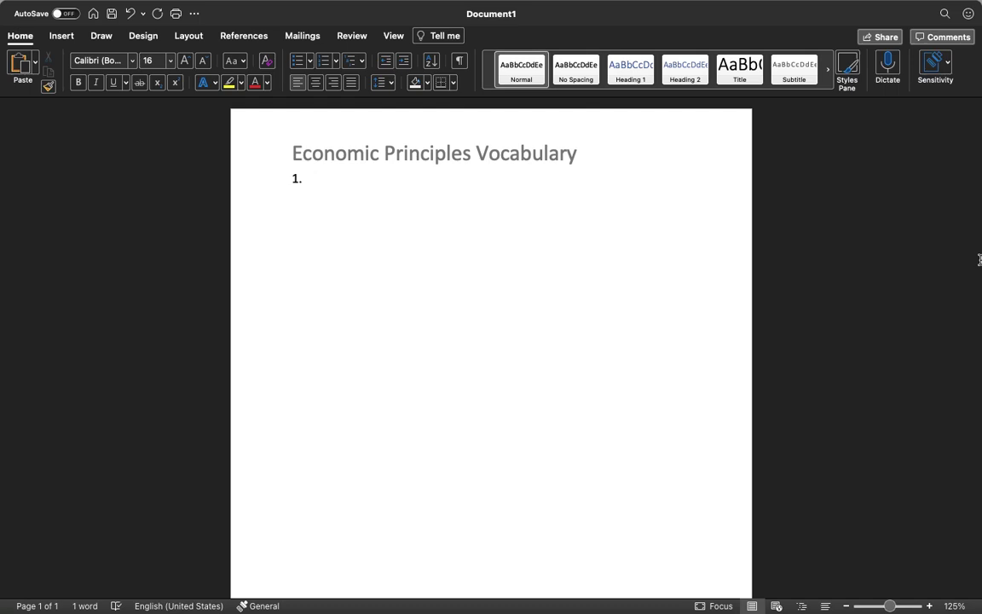
Fill in entry 1 with "Economics: the study of how things are made, bought, sold, and used.".
{"action": "type", "text": "Economics:"}
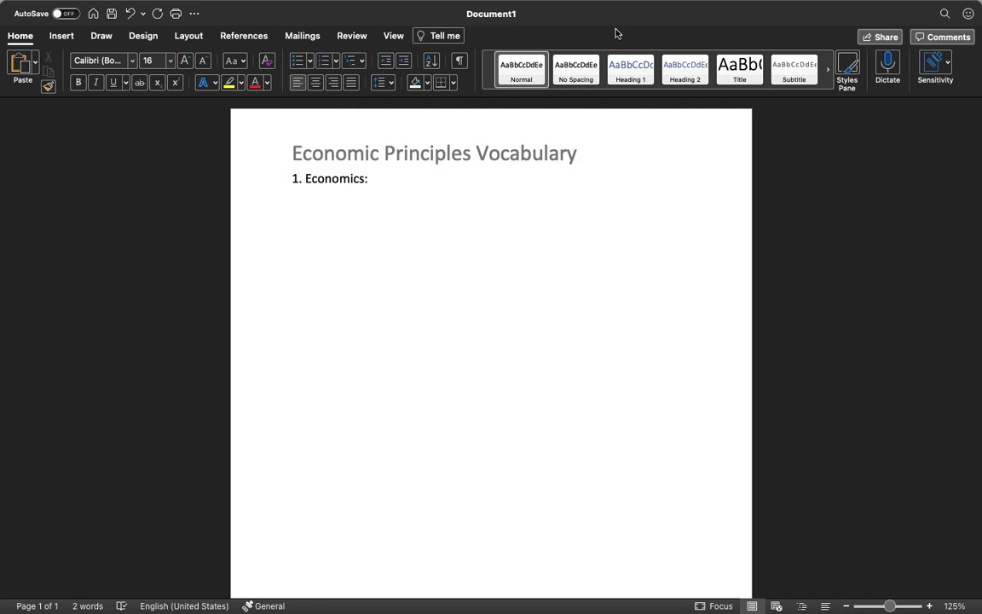
{"action": "type", "text": "the study og"}
{"action": "key", "text": "BackSpace"}
{"action": "type", "text": "f"}
{"action": "type", "text": "how things "}
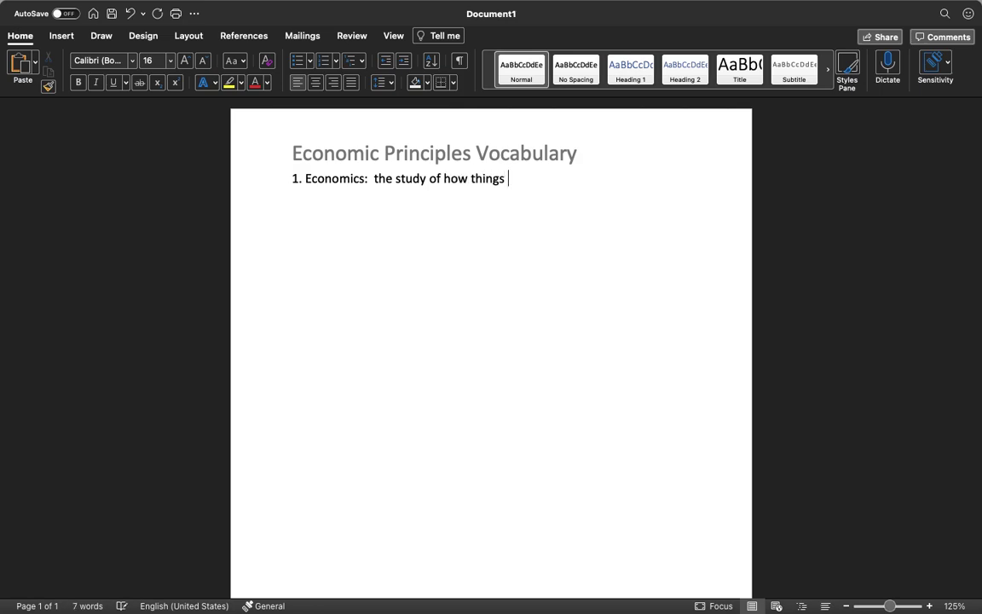
{"action": "type", "text": "are made"}
{"action": "key", "text": "BackSpace"}
{"action": "type", "text": ", bought,"}
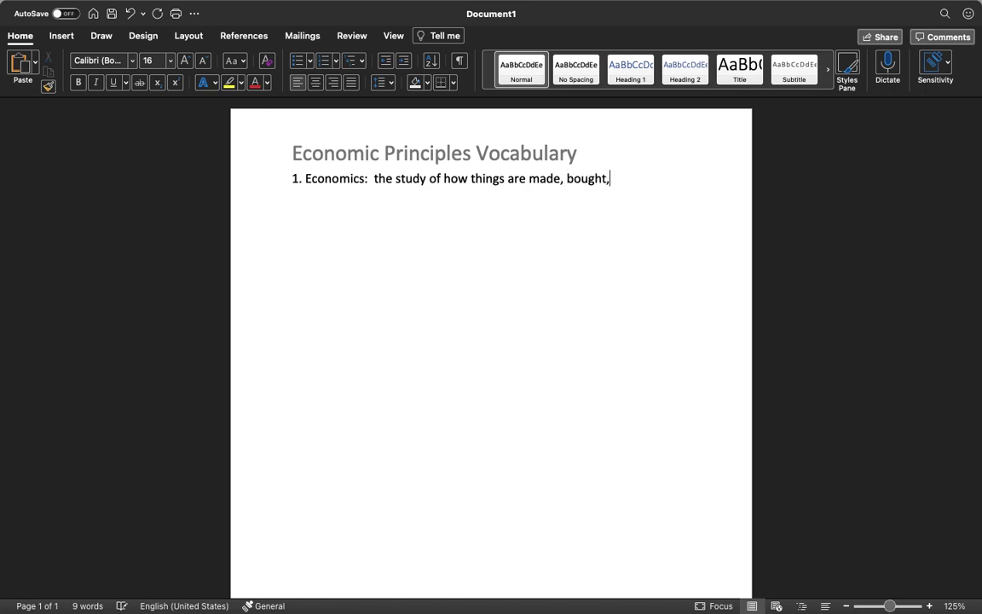
{"action": "type", "text": " sold, and "}
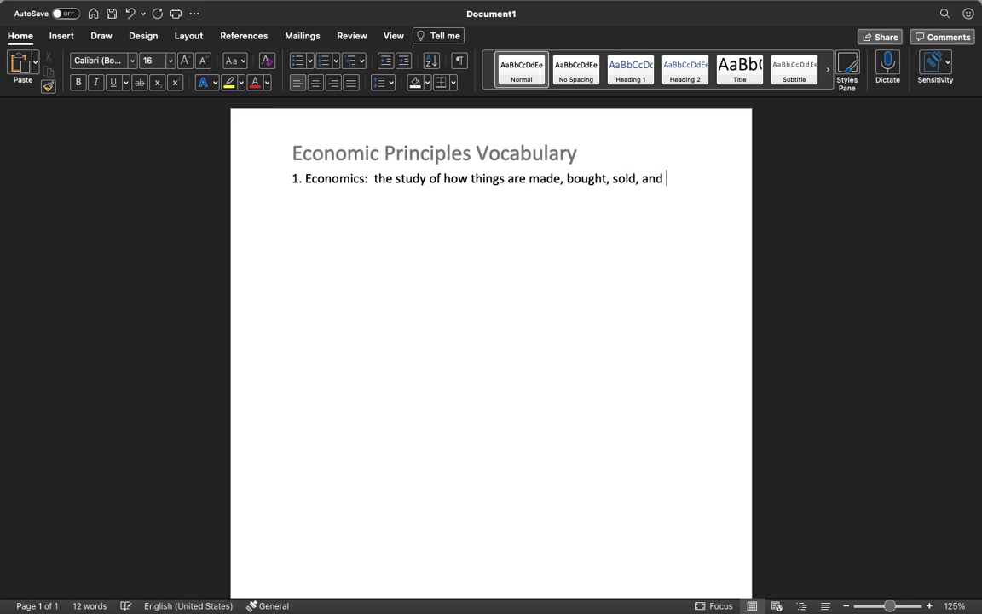
{"action": "type", "text": "used"}
{"action": "key", "text": "BackSpace"}
{"action": "key", "text": "BackSpace"}
{"action": "type", "text": "sed."}
Start entry 2 on a new line below the Economics definition with the term "Resources:".
{"action": "left_click", "coordinate": [287, 182]}
{"action": "left_click", "coordinate": [481, 296]}
{"action": "key", "text": "Return"}
{"action": "type", "text": "2."}
{"action": "type", "text": "Resources"}
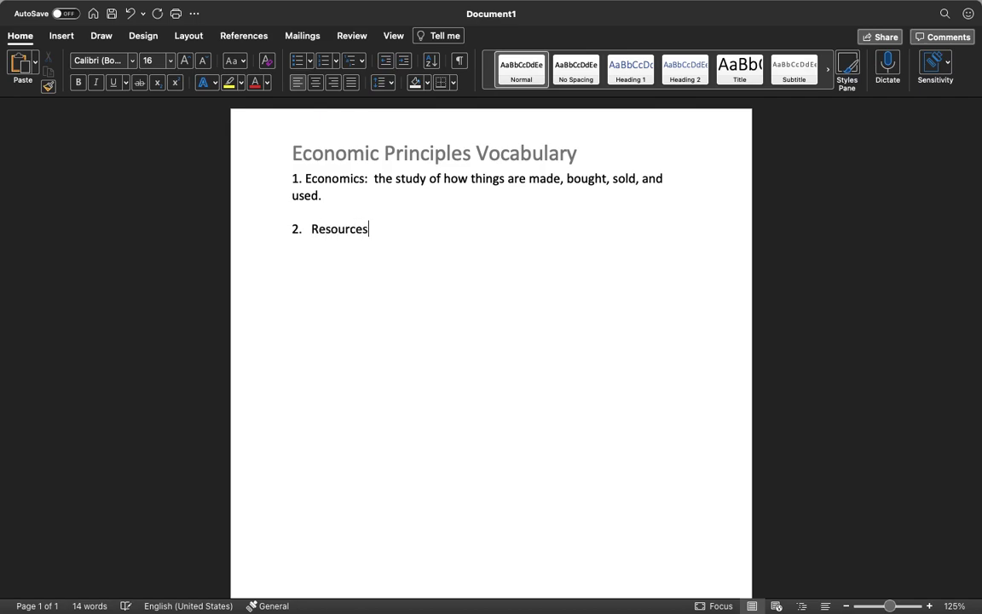
{"action": "type", "text": ":"}
Define Resources in entry 2 as "factors of production that are used in the production of goods and services:".
{"action": "type", "text": "factors of prod"}
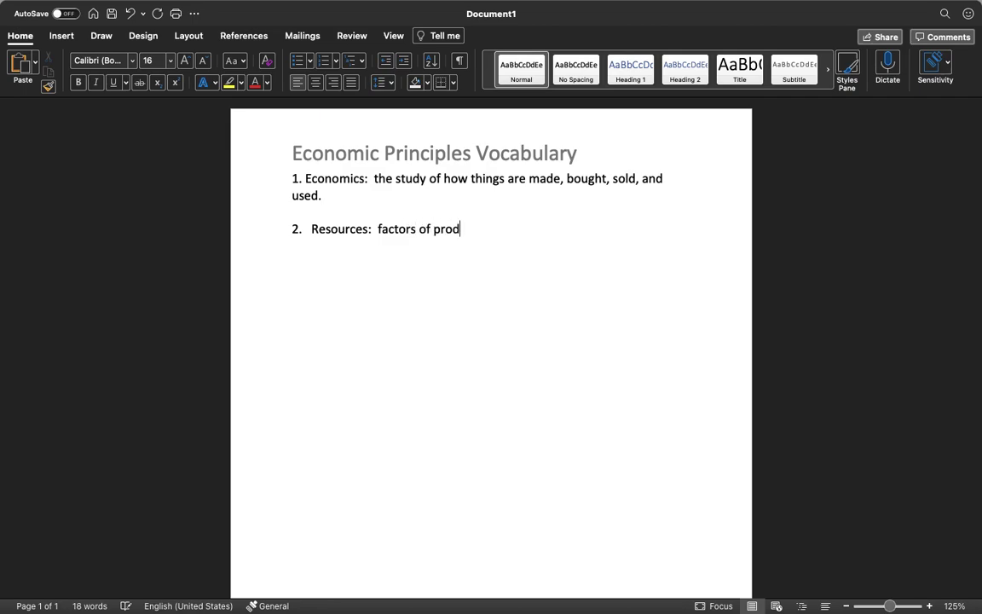
{"action": "type", "text": "uction t"}
{"action": "key", "text": "BackSpace"}
{"action": "type", "text": "that are used in the "}
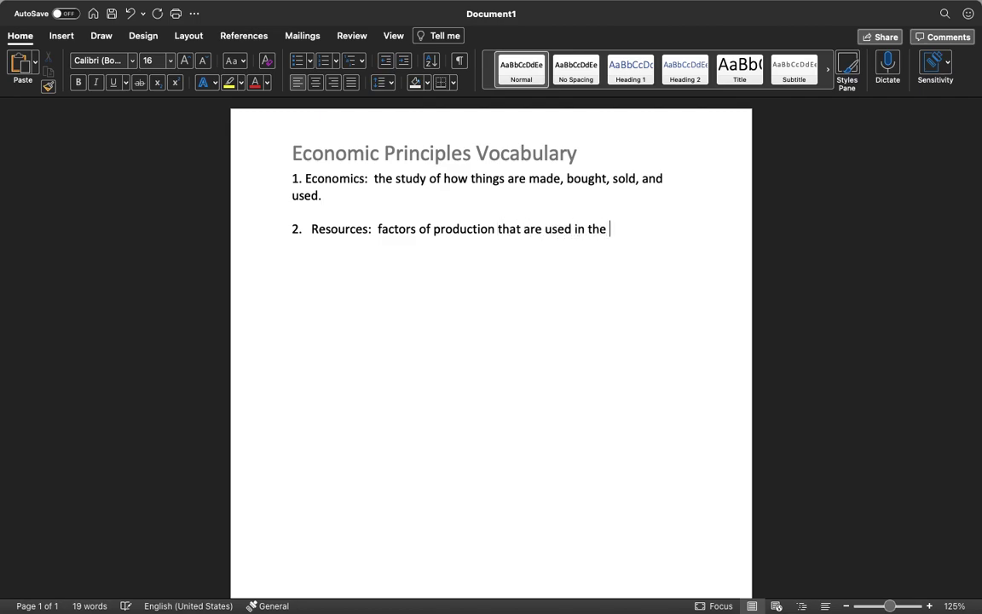
{"action": "type", "text": "pro"}
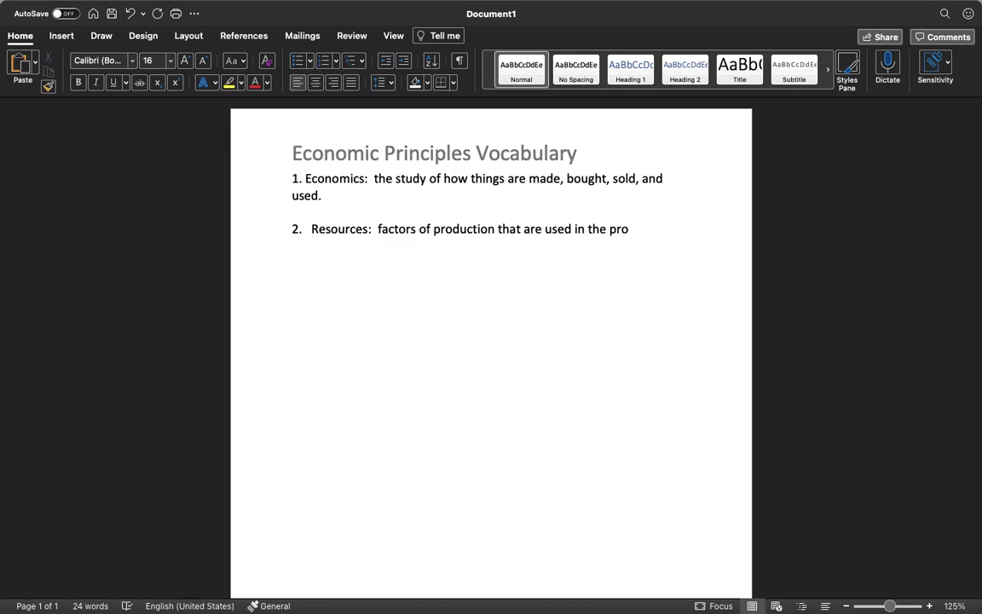
{"action": "type", "text": "duction of good"}
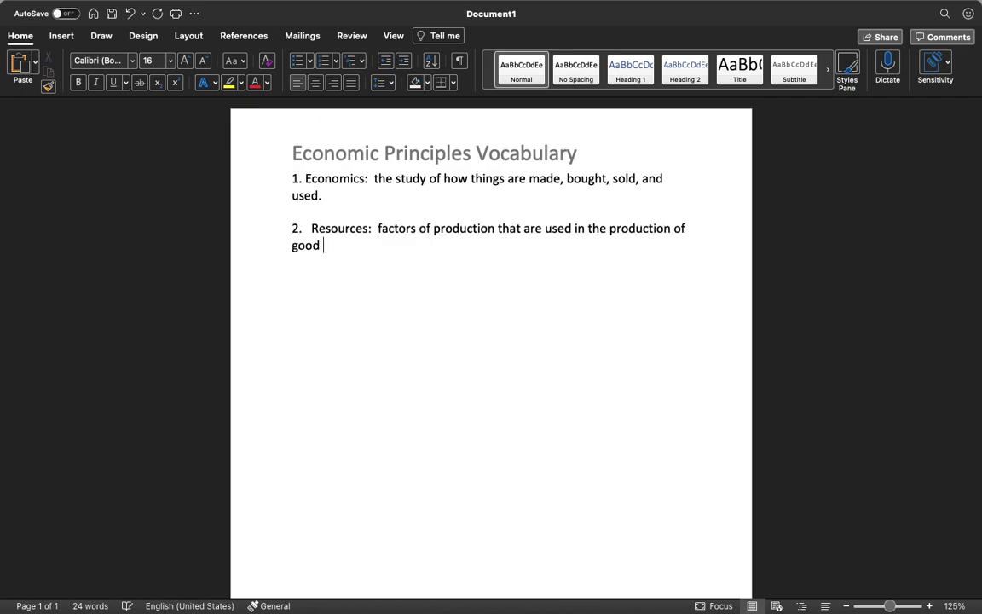
{"action": "key", "text": "BackSpace"}
{"action": "type", "text": "s and services"}
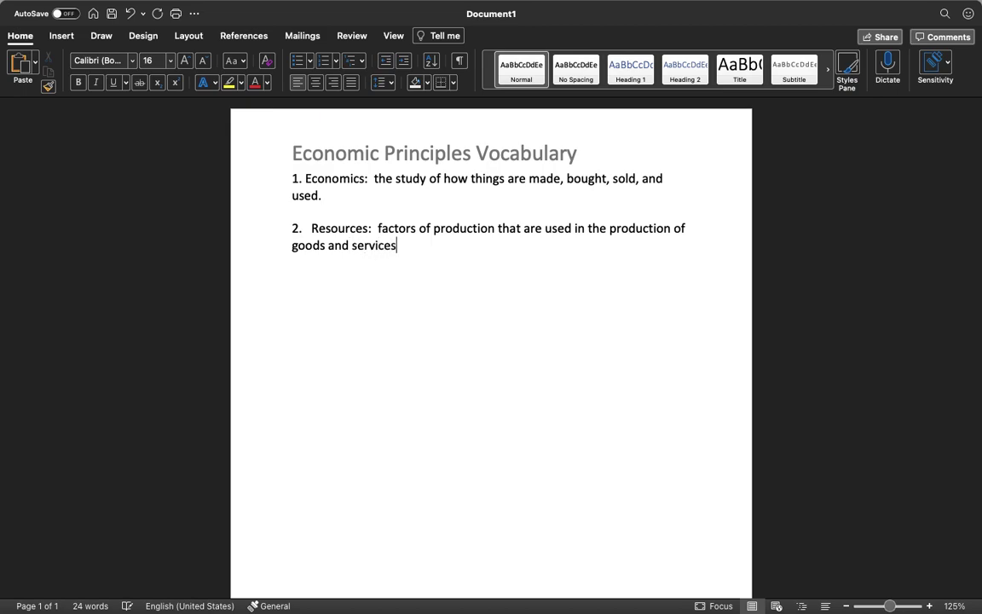
{"action": "type", "text": "."}
{"action": "key", "text": "BackSpace"}
{"action": "type", "text": ":"}
{"action": "key", "text": "BackSpace"}
{"action": "type", "text": ":"}
Add entry 3 to the vocabulary list: "Scarcity: inability to satisfy all wants at the same time.".
{"action": "key", "text": "Return"}
{"action": "key", "text": "F4"}
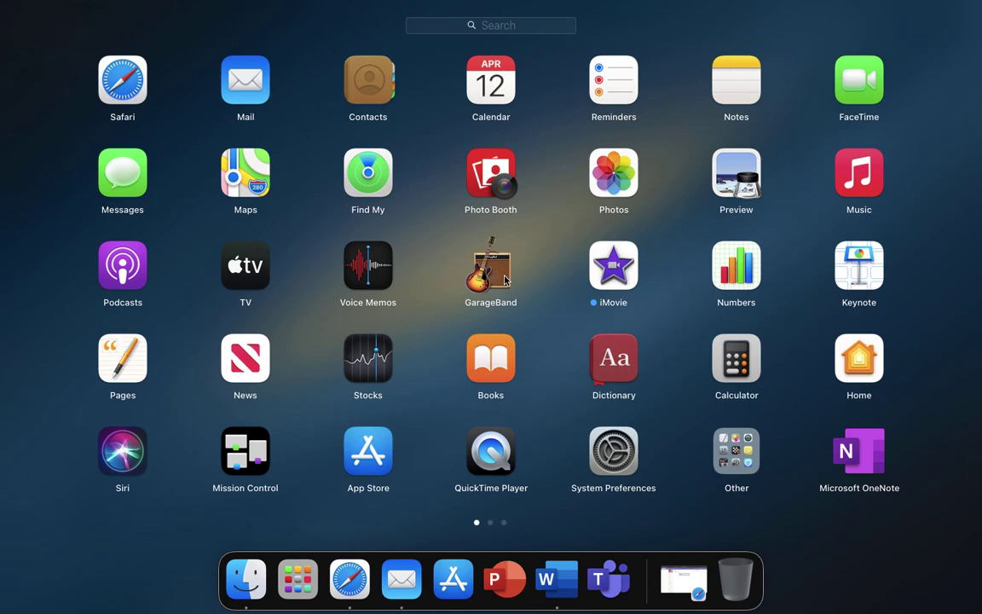
{"action": "key", "text": "F4"}
{"action": "type", "text": "2"}
{"action": "key", "text": "BackSpace"}
{"action": "type", "text": "3."}
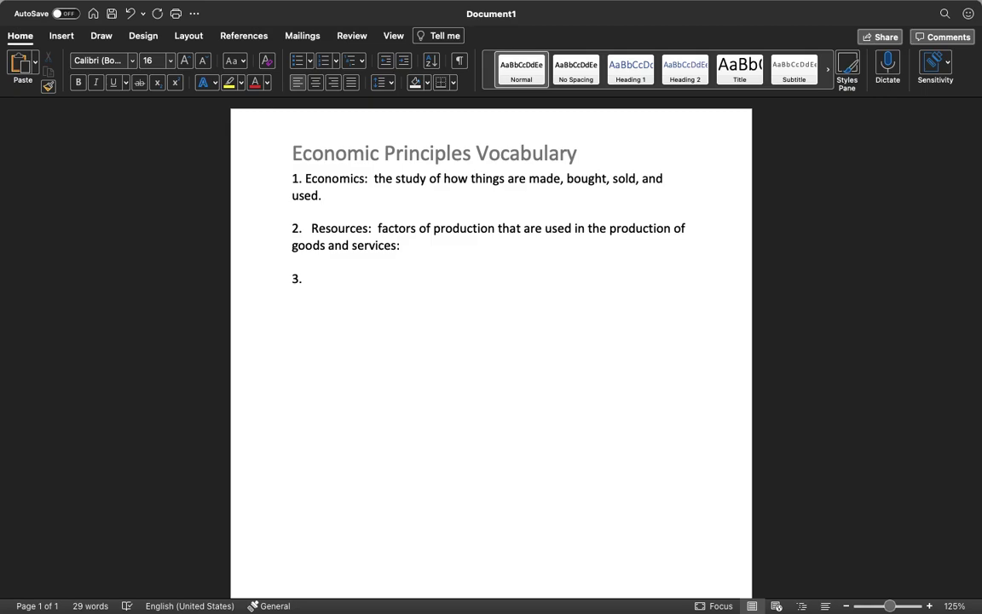
{"action": "type", "text": "Scarcity:"}
{"action": "type", "text": "inability to satisfy all wants"}
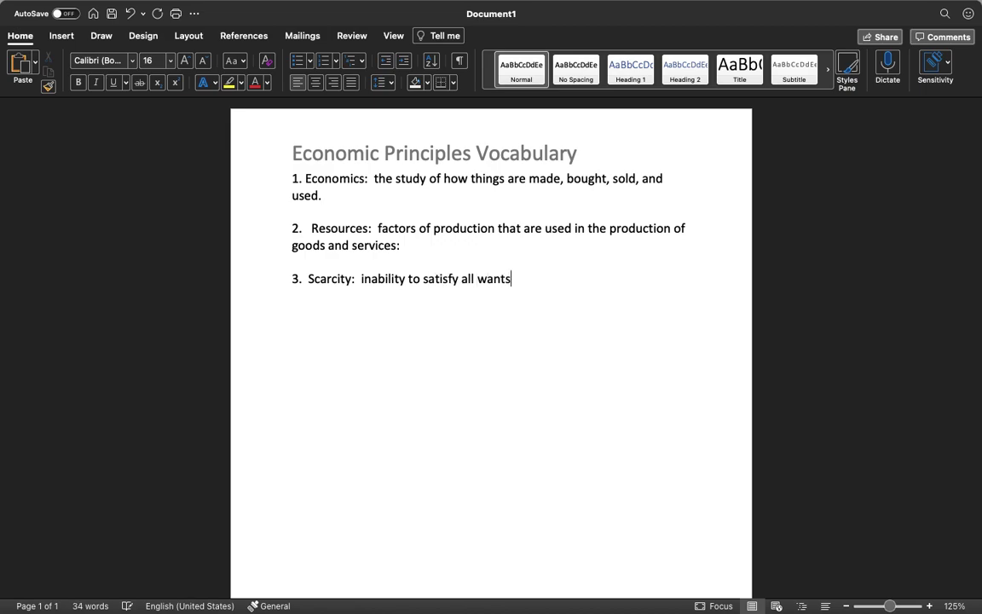
{"action": "type", "text": " at the same time."}
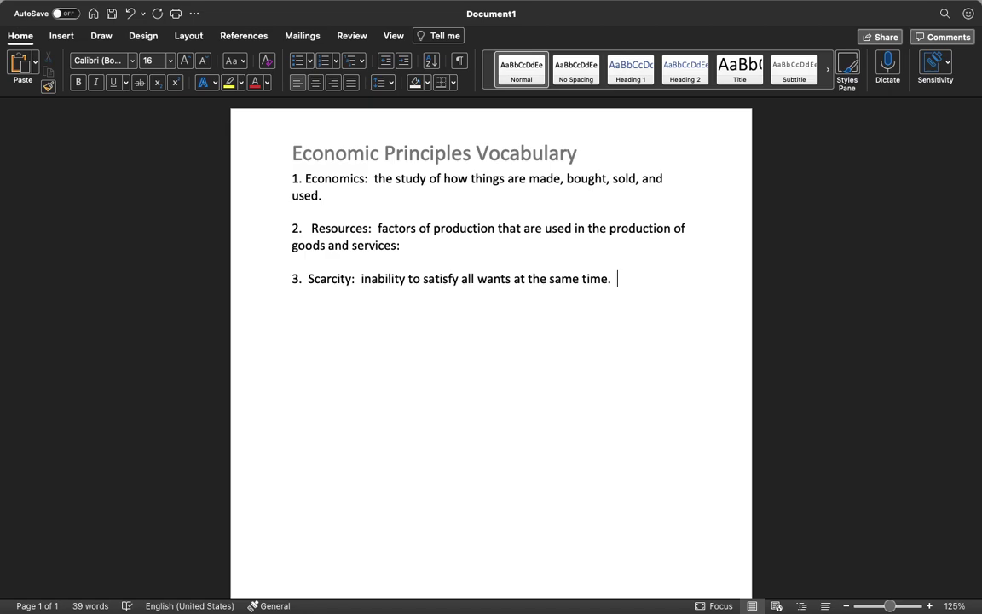
Add entry 4 to the vocabulary list: "choice: selecting an item from a set of possible alternatives.".
{"action": "key", "text": "Return"}
{"action": "type", "text": "4.  choice:"}
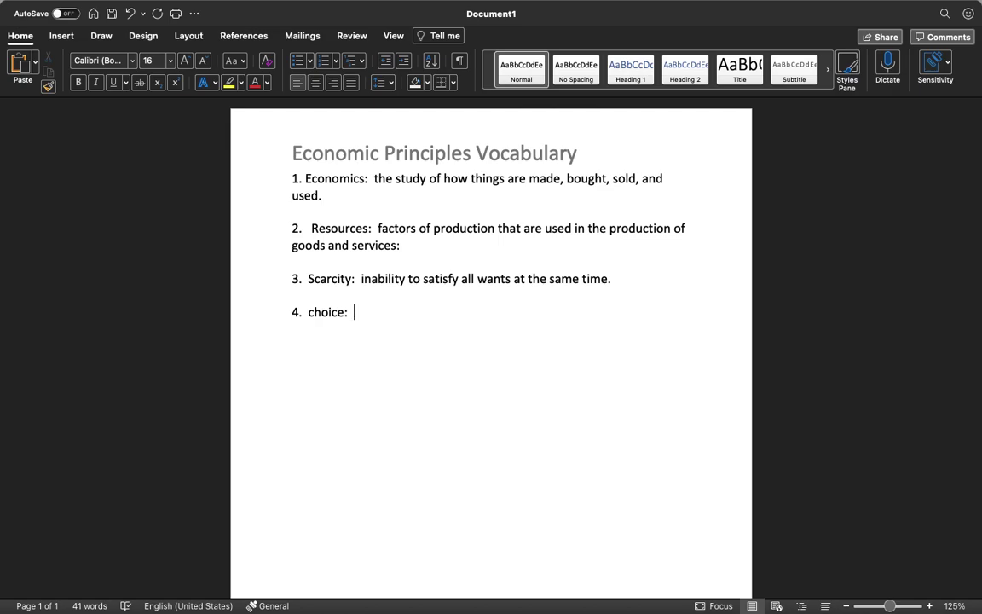
{"action": "type", "text": "selecting an item "}
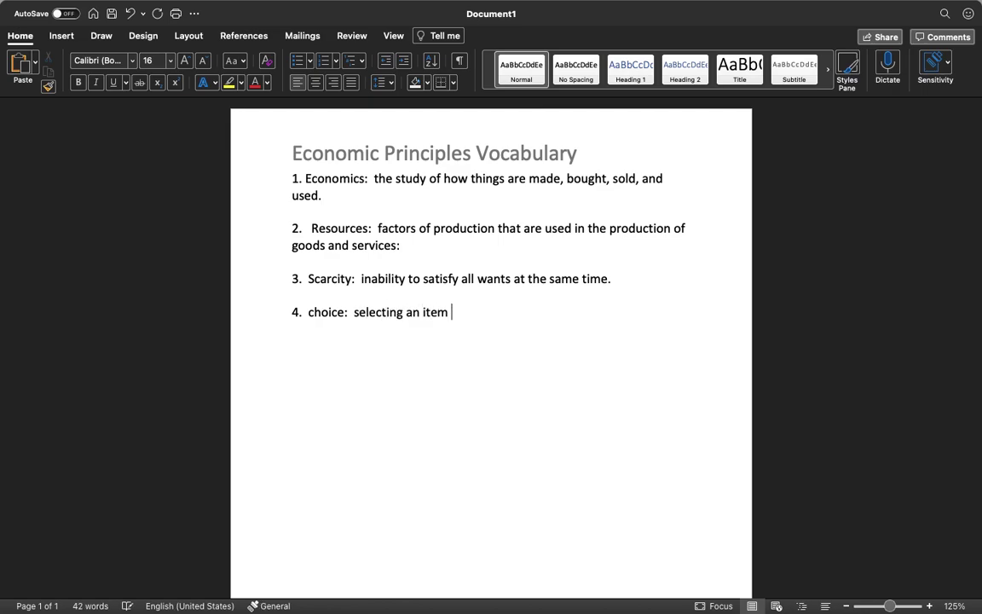
{"action": "type", "text": "fro"}
{"action": "key", "text": "BackSpace"}
{"action": "type", "text": "rom a set of possi"}
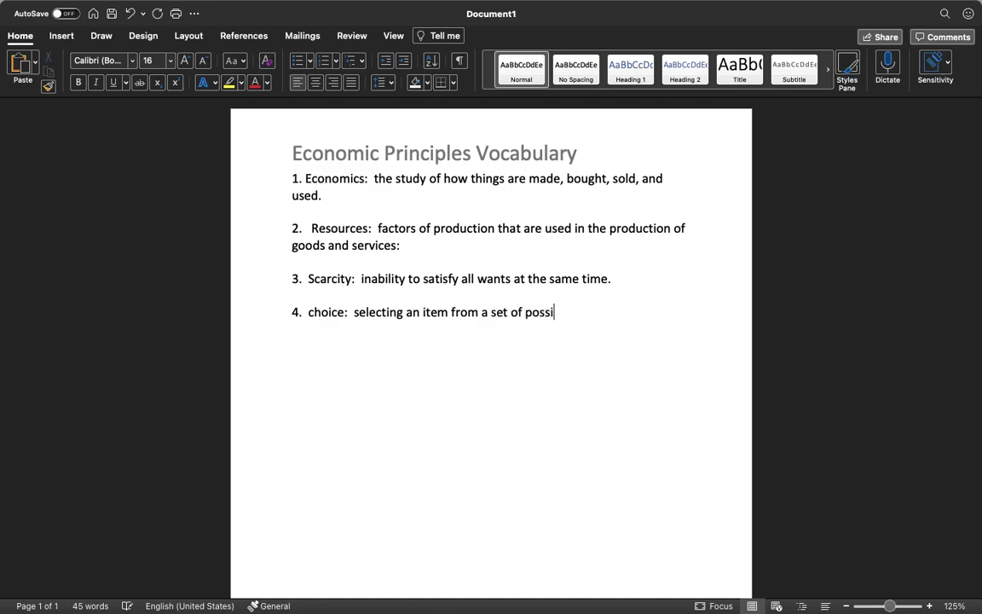
{"action": "type", "text": "ble alternati"}
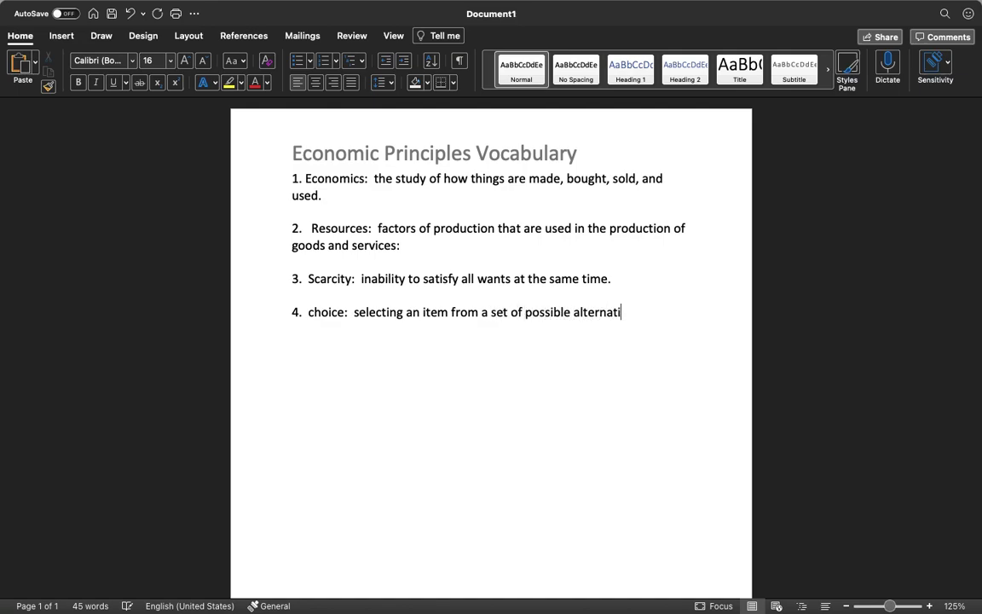
{"action": "type", "text": "ves."}
Add entry 5: "opportunity cost: what is given up when a choice is made- the highest valued alternative.".
{"action": "key", "text": "Return"}
{"action": "type", "text": "5. oppor"}
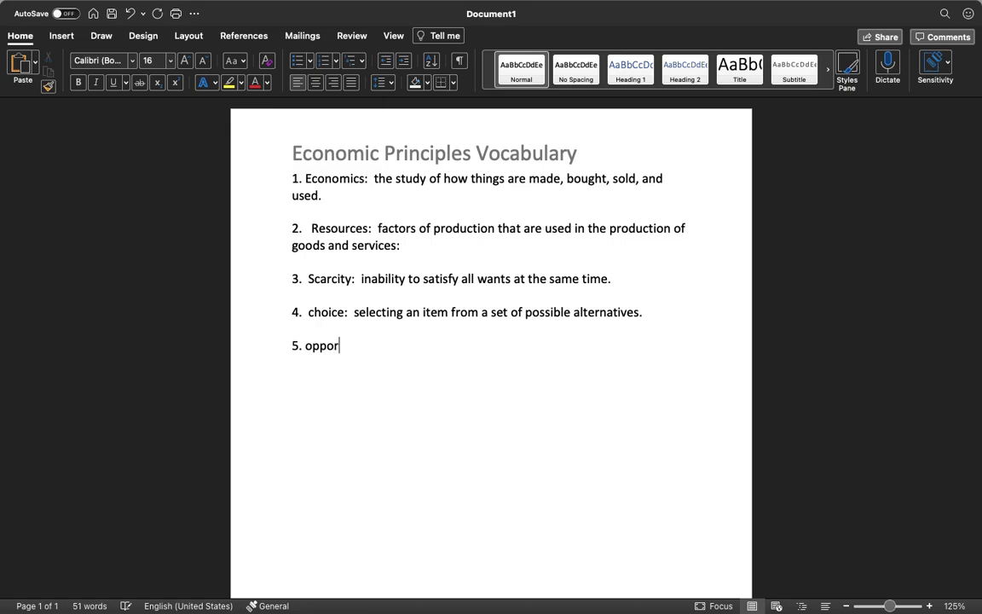
{"action": "type", "text": "tunity cost:"}
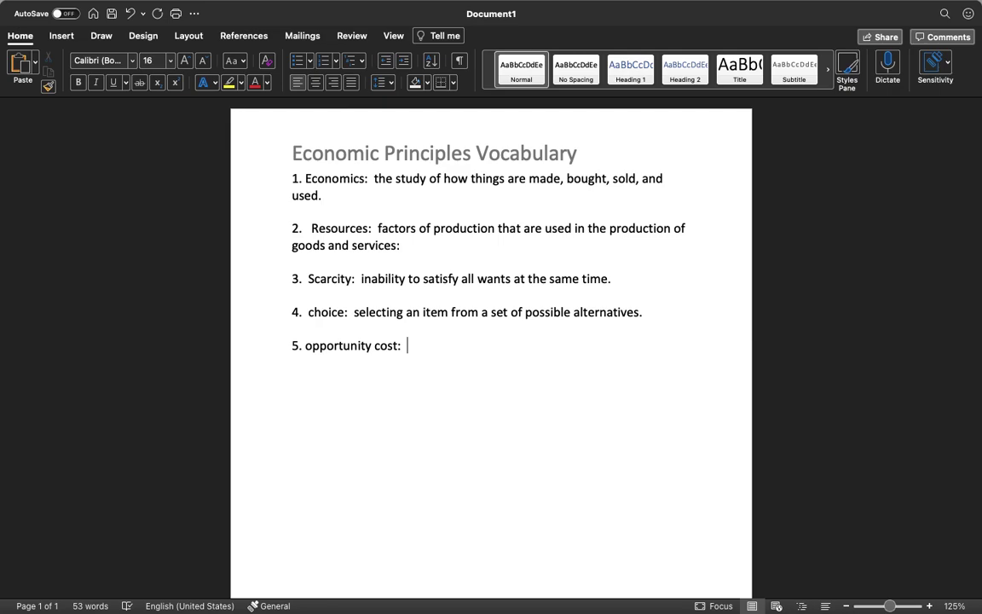
{"action": "type", "text": "what is given up when a c"}
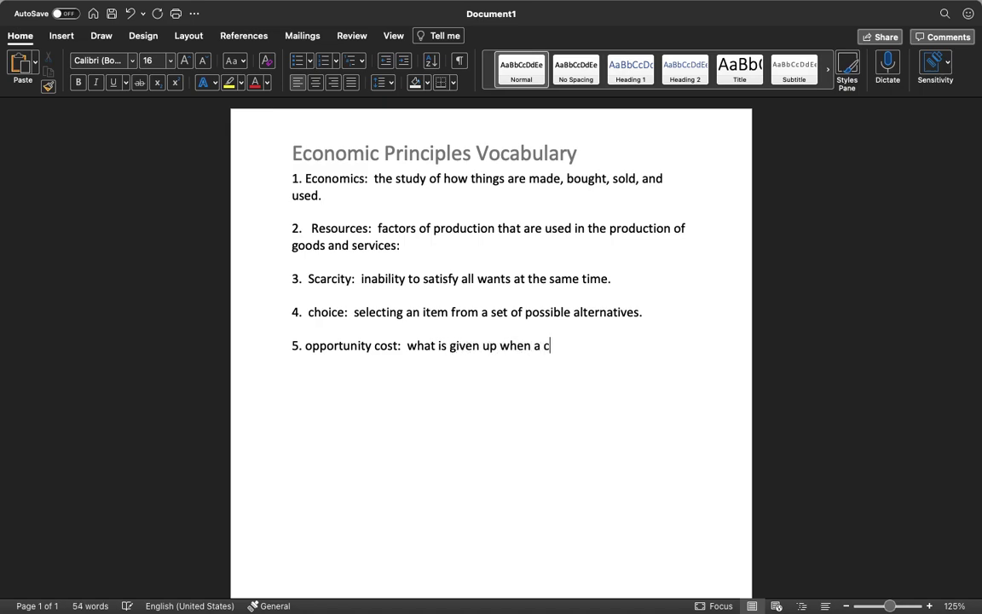
{"action": "type", "text": "hoice is made"}
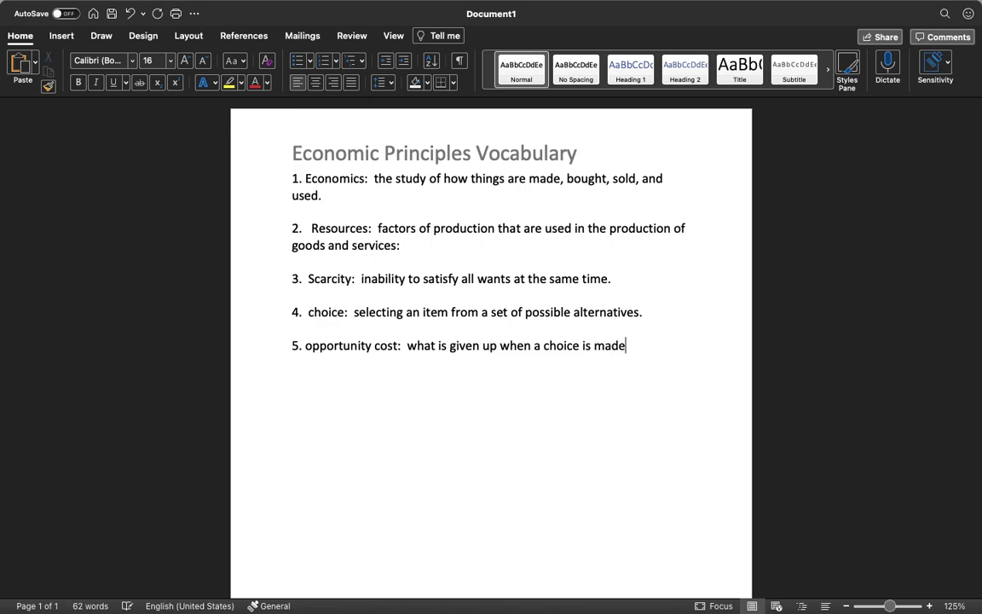
{"action": "type", "text": "-  the highest va"}
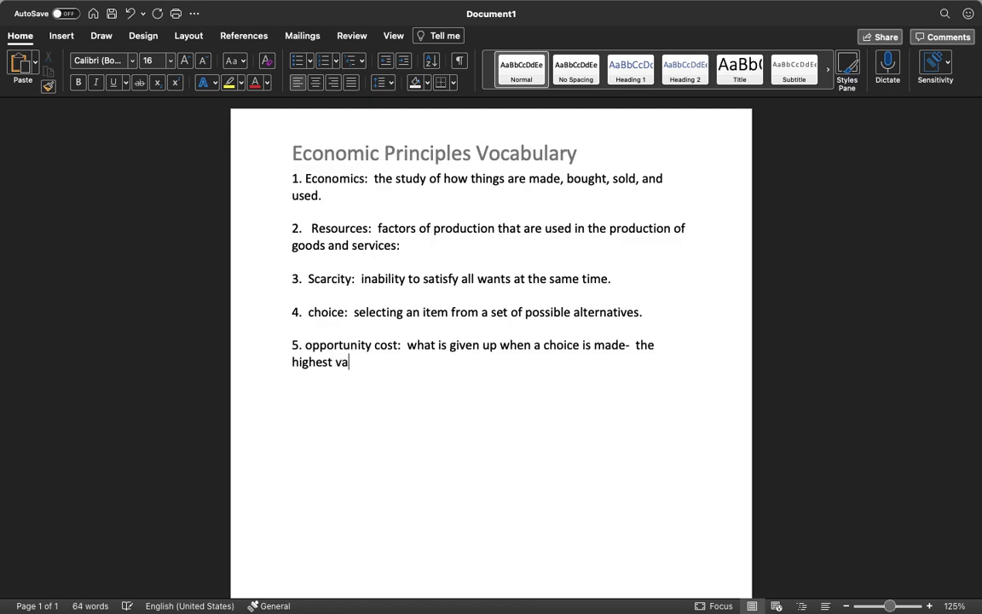
{"action": "type", "text": "lued alternative."}
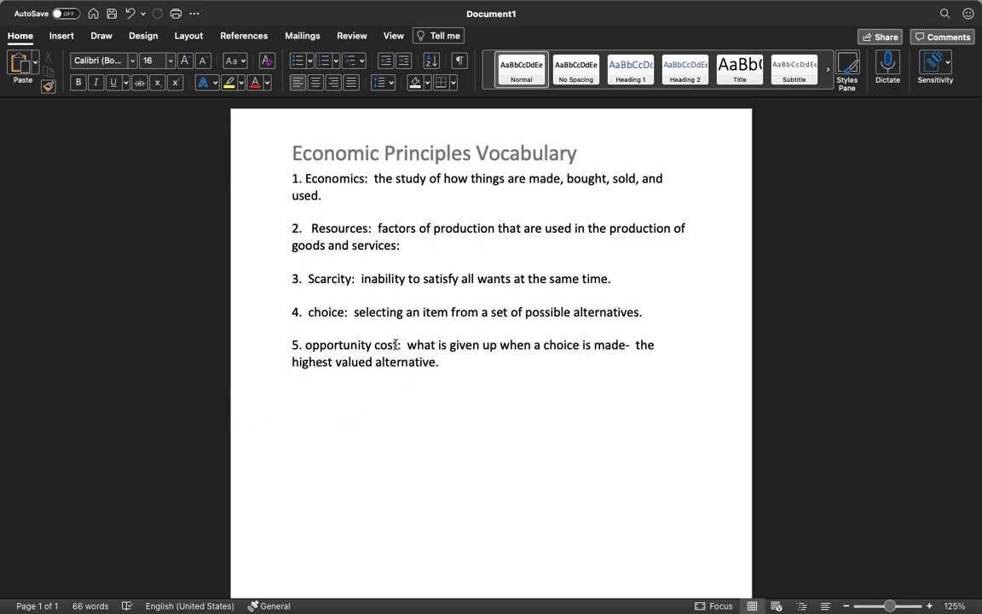
{"action": "left_click_drag", "start_coordinate": [441, 362], "coordinate": [402, 353]}
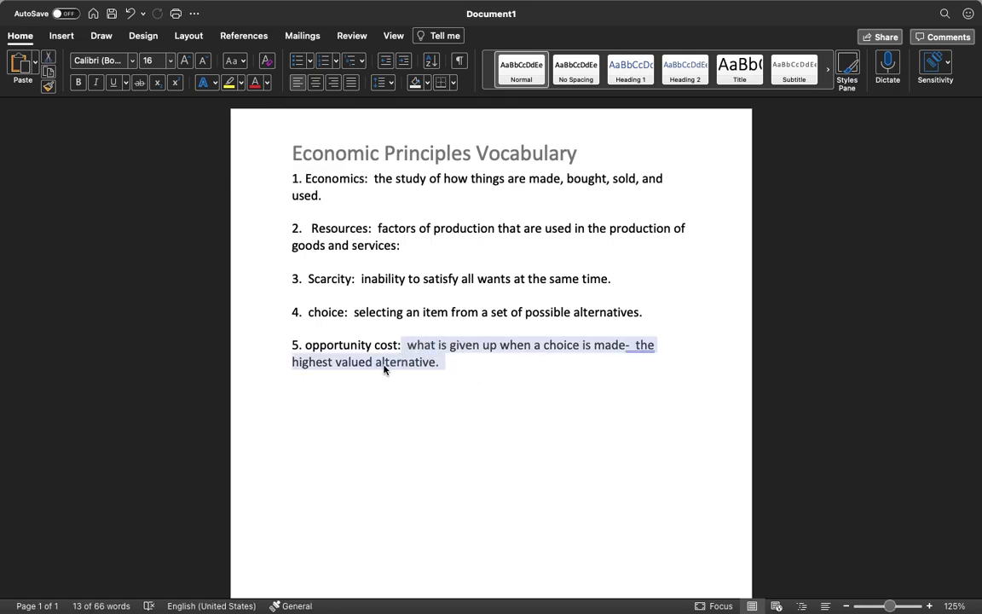
{"action": "left_click", "coordinate": [430, 373]}
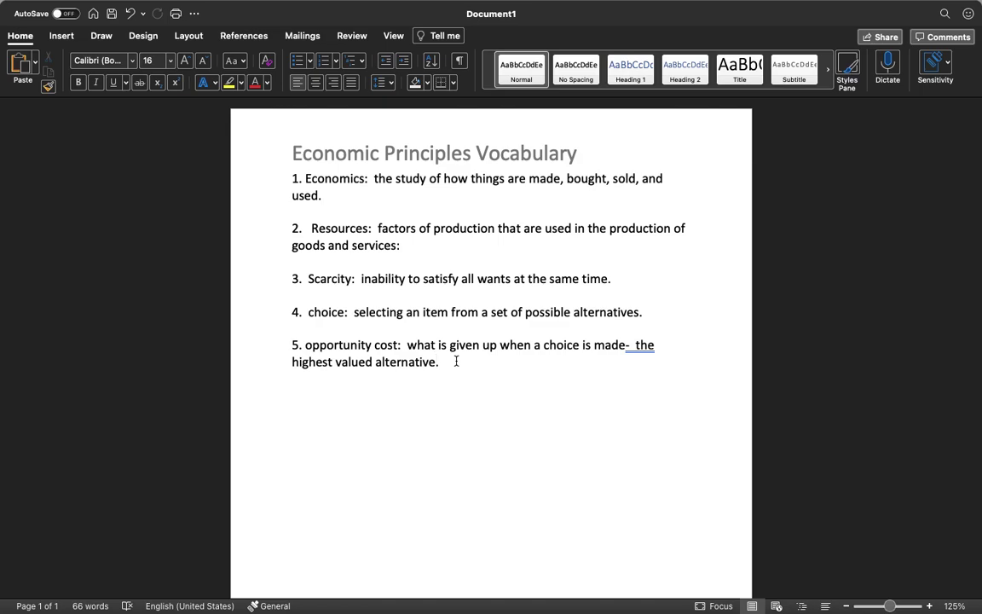
Add entry 6 to the vocabulary list: "price: the amount of money exchanged for a good or service".
{"action": "key", "text": "Return"}
{"action": "key", "text": "BackSpace"}
{"action": "key", "text": "Return"}
{"action": "type", "text": "6."}
{"action": "type", "text": "price:"}
{"action": "type", "text": "the amount of mo"}
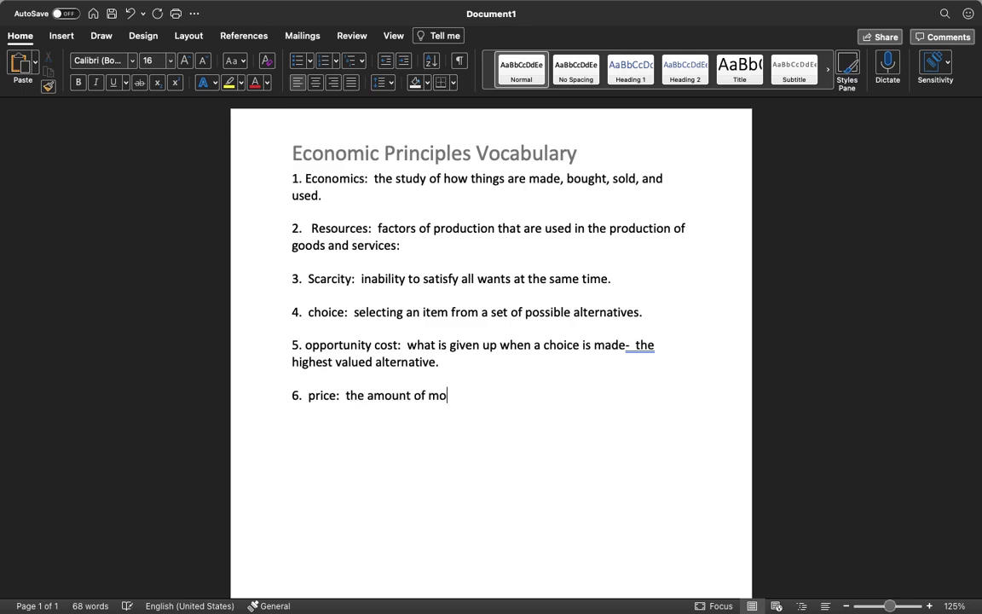
{"action": "type", "text": "ney excan"}
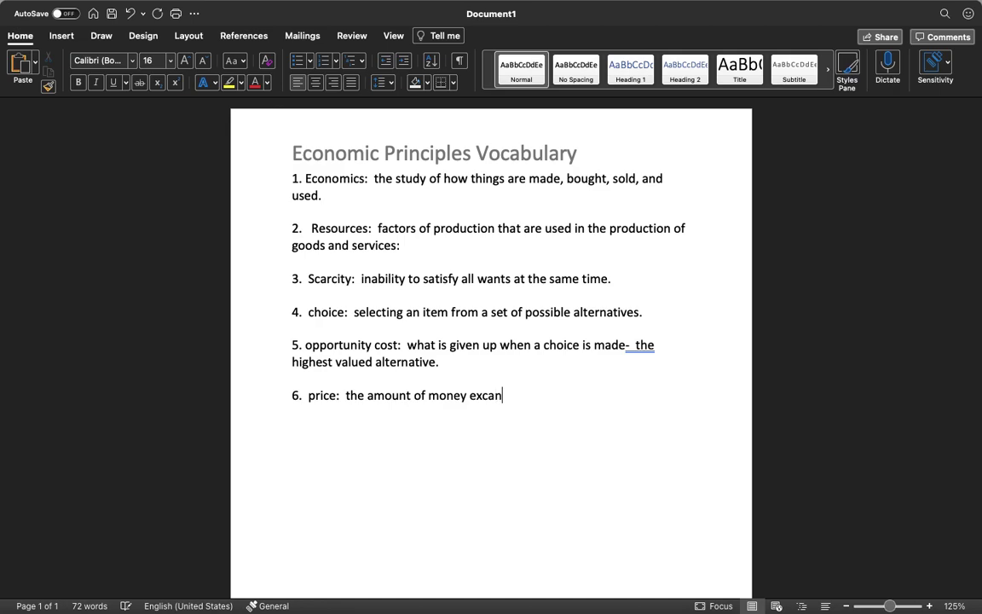
{"action": "type", "text": "hged f"}
{"action": "key", "text": "BackSpace"}
{"action": "key", "text": "BackSpace"}
{"action": "key", "text": "BackSpace"}
{"action": "key", "text": "BackSpace"}
{"action": "key", "text": "BackSpace"}
{"action": "key", "text": "BackSpace"}
{"action": "key", "text": "BackSpace"}
{"action": "key", "text": "BackSpace"}
{"action": "key", "text": "BackSpace"}
{"action": "type", "text": "changed for a "}
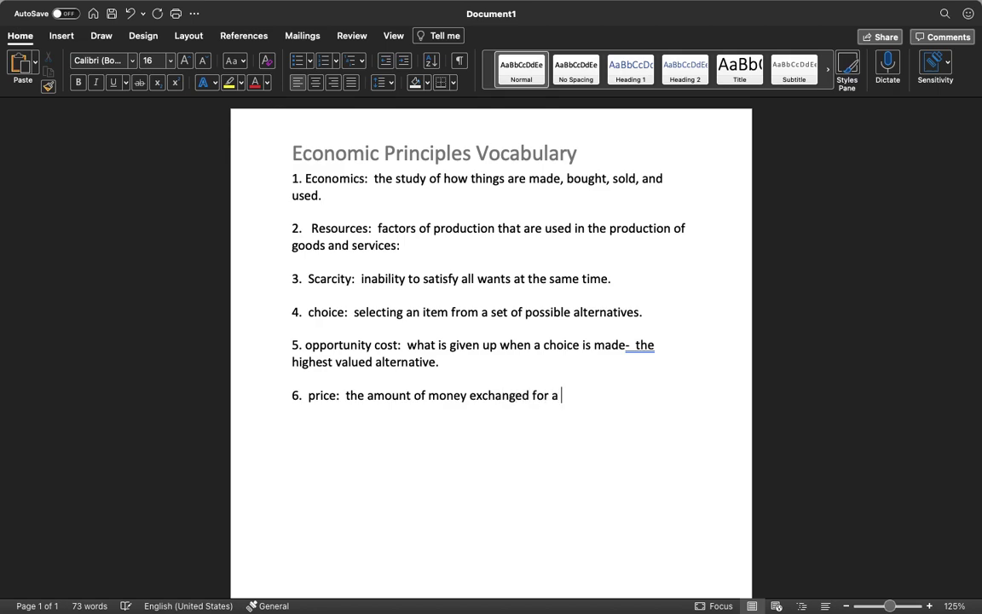
{"action": "type", "text": "good or servi"}
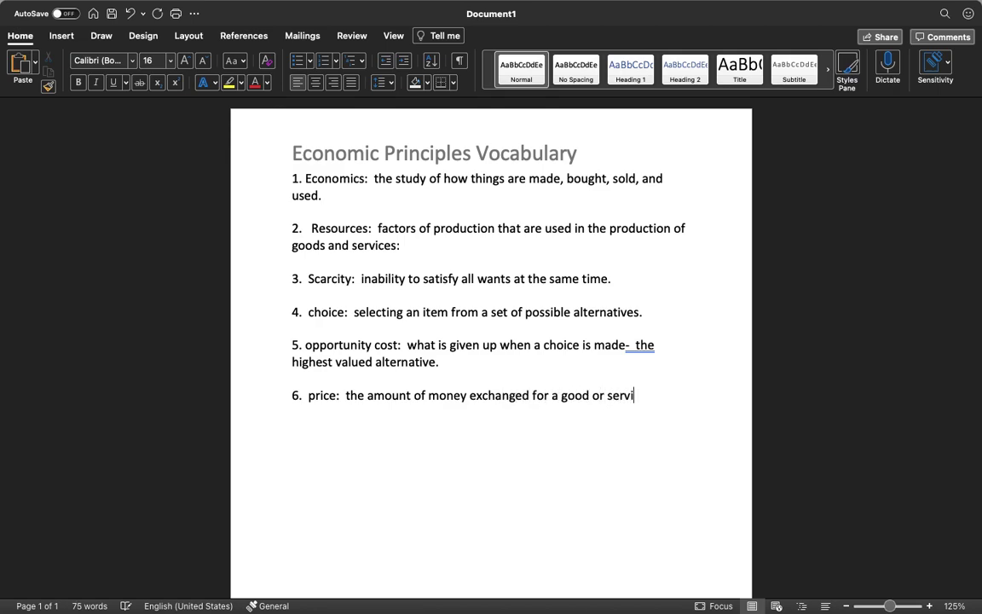
{"action": "type", "text": "ce"}
Add entry 7 to the vocabulary list: "incentives: things that motivate.".
{"action": "key", "text": "Return"}
{"action": "type", "text": "7."}
{"action": "type", "text": "inve"}
{"action": "key", "text": "BackSpace"}
{"action": "key", "text": "BackSpace"}
{"action": "type", "text": "centives:"}
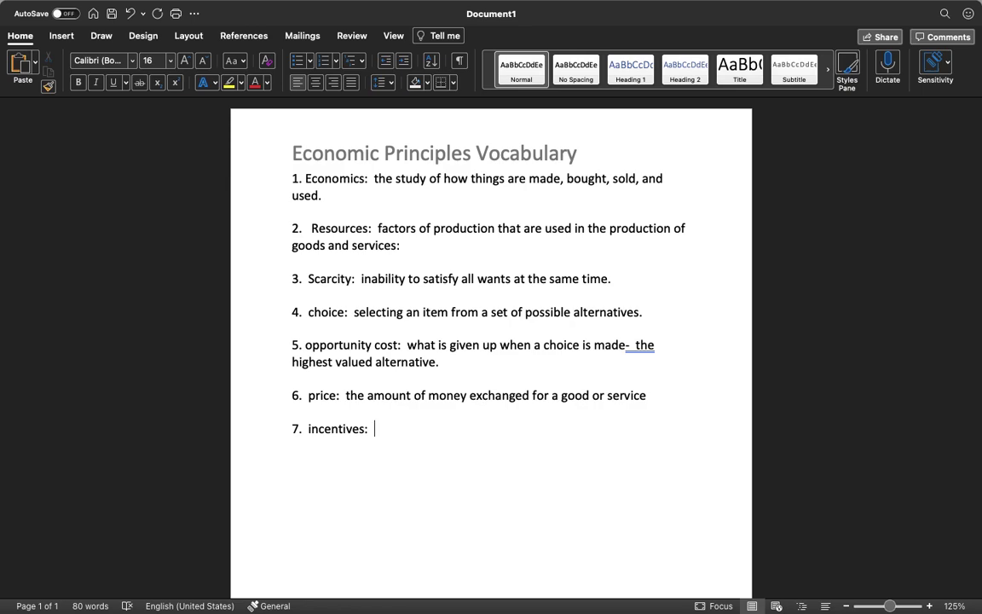
{"action": "type", "text": "things that motivate"}
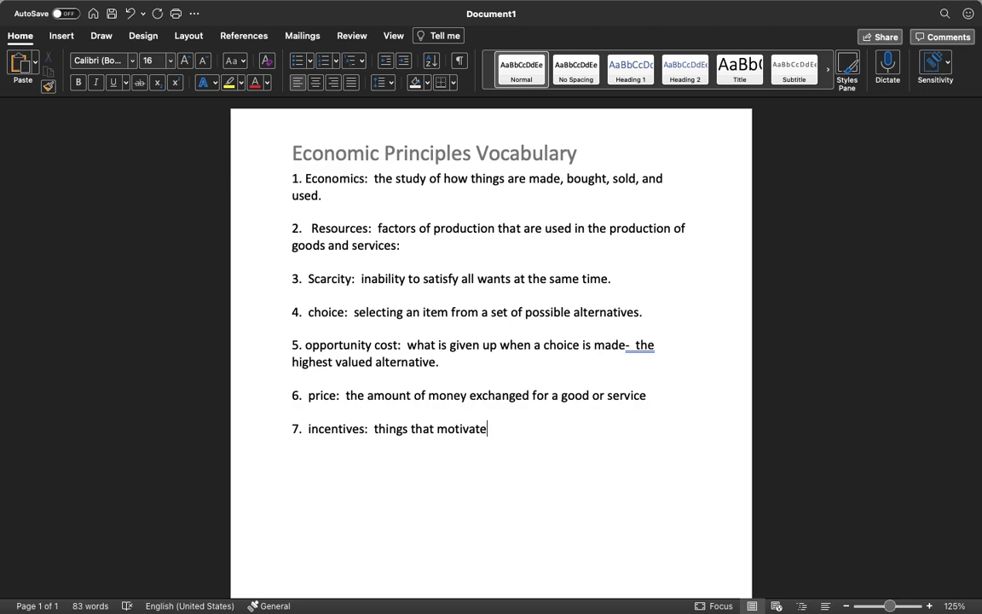
{"action": "type", "text": "."}
Add entry 8 to the vocabulary list: "supply and demand: determines price".
{"action": "key", "text": "Return"}
{"action": "type", "text": "8."}
{"action": "type", "text": "supply and demand:"}
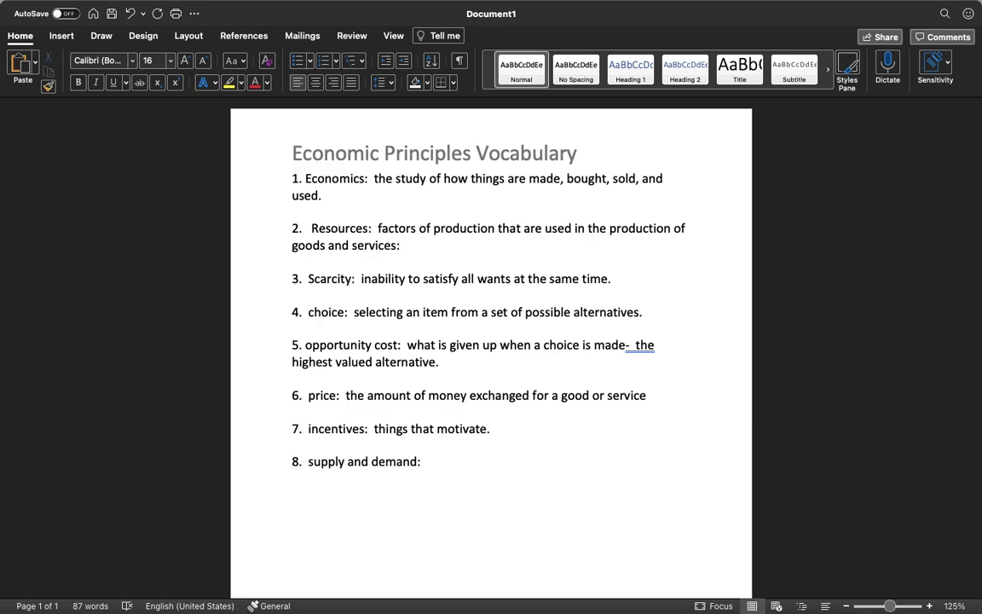
{"action": "type", "text": "determines proce"}
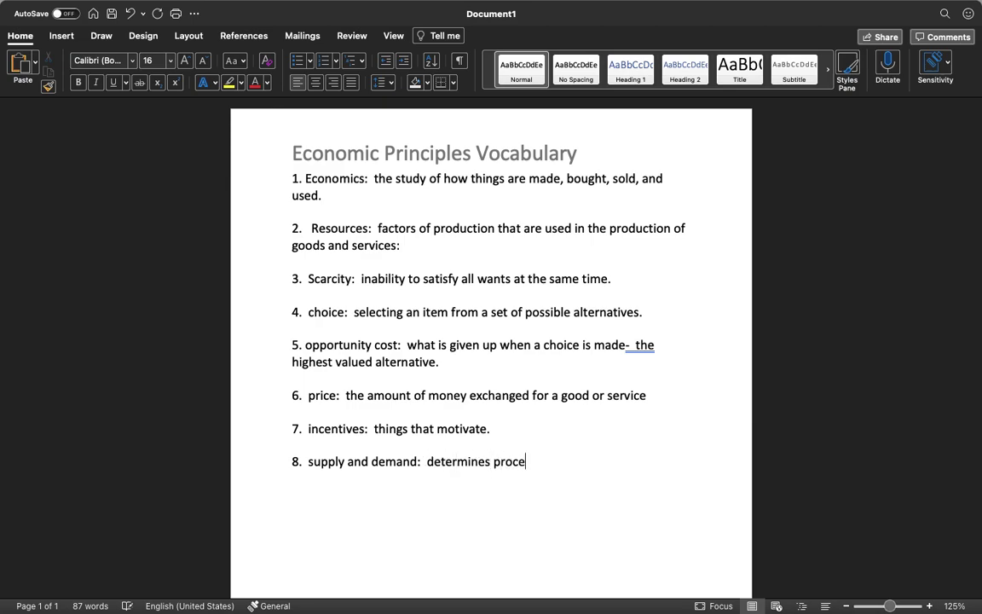
{"action": "key", "text": "BackSpace"}
{"action": "key", "text": "BackSpace"}
{"action": "key", "text": "BackSpace"}
{"action": "type", "text": "ice"}
Add entry 9: "supply: the amount of a good or service that a producer is willing and able to sell at a certain price".
{"action": "key", "text": "Return"}
{"action": "type", "text": "9."}
{"action": "type", "text": "supply:"}
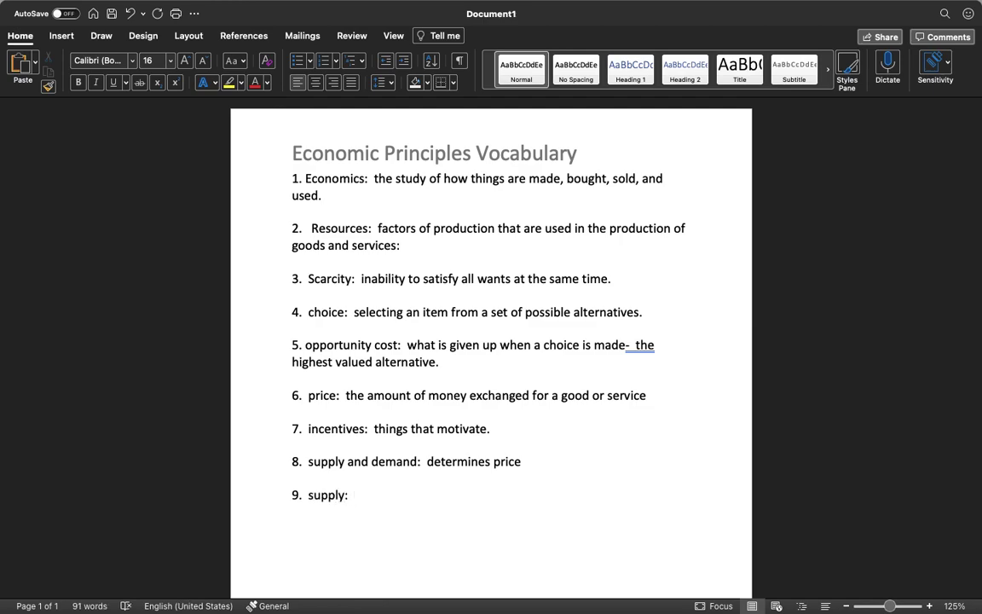
{"action": "type", "text": "the amount "}
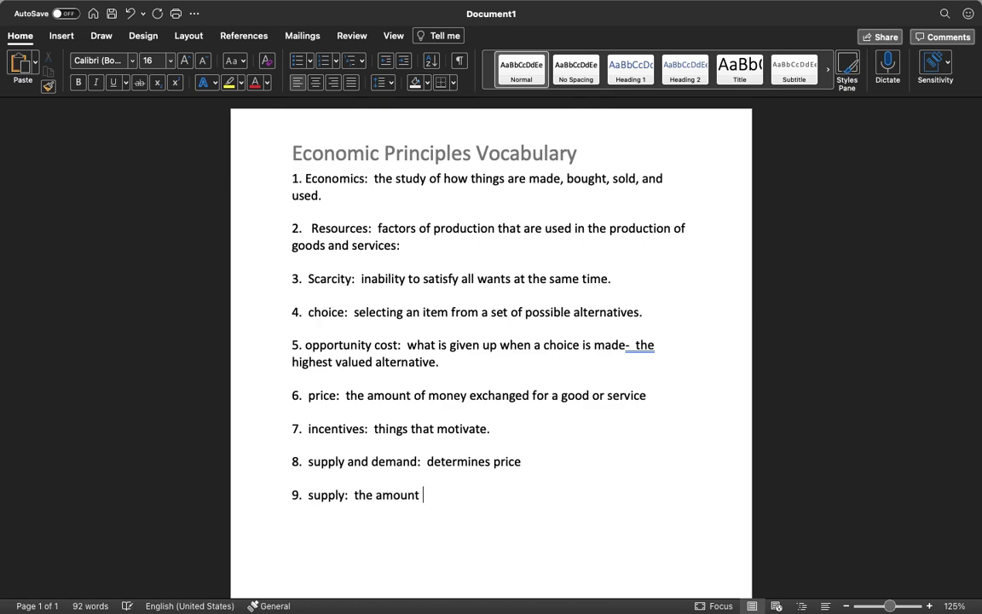
{"action": "type", "text": "of a good or ser"}
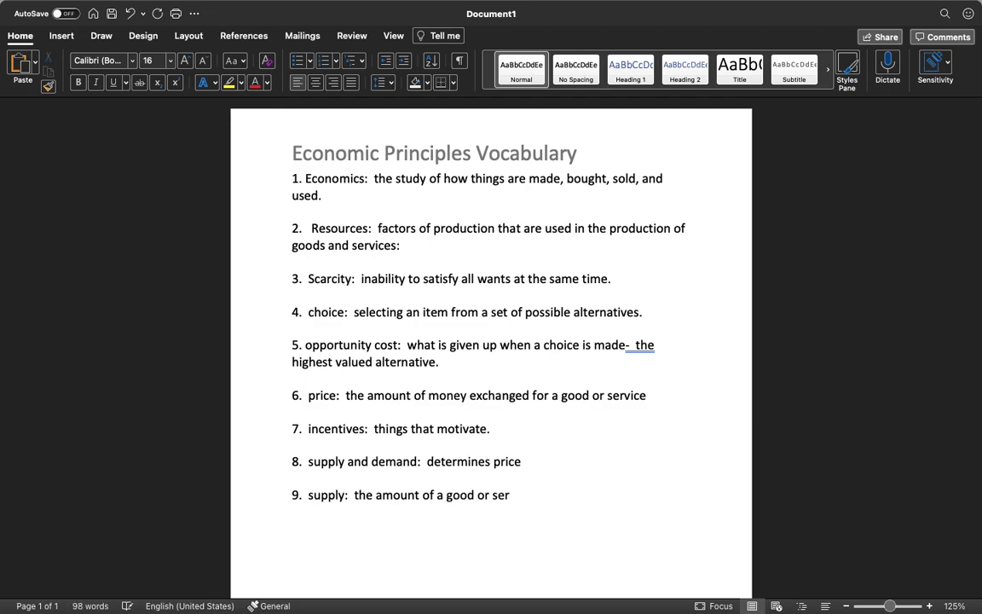
{"action": "type", "text": "vice that a pr"}
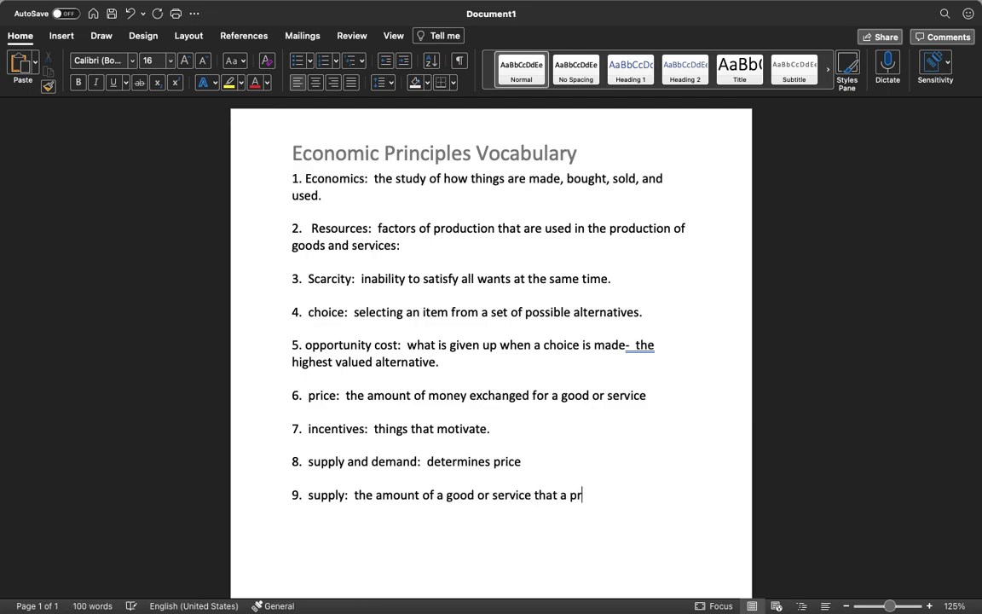
{"action": "type", "text": "oducer is willin"}
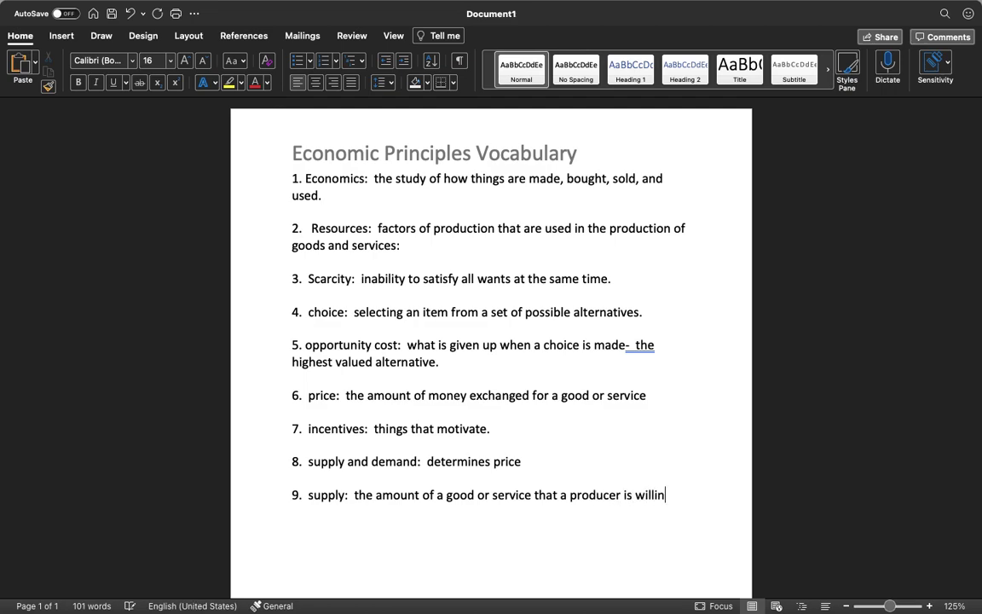
{"action": "type", "text": "g and able to sel"}
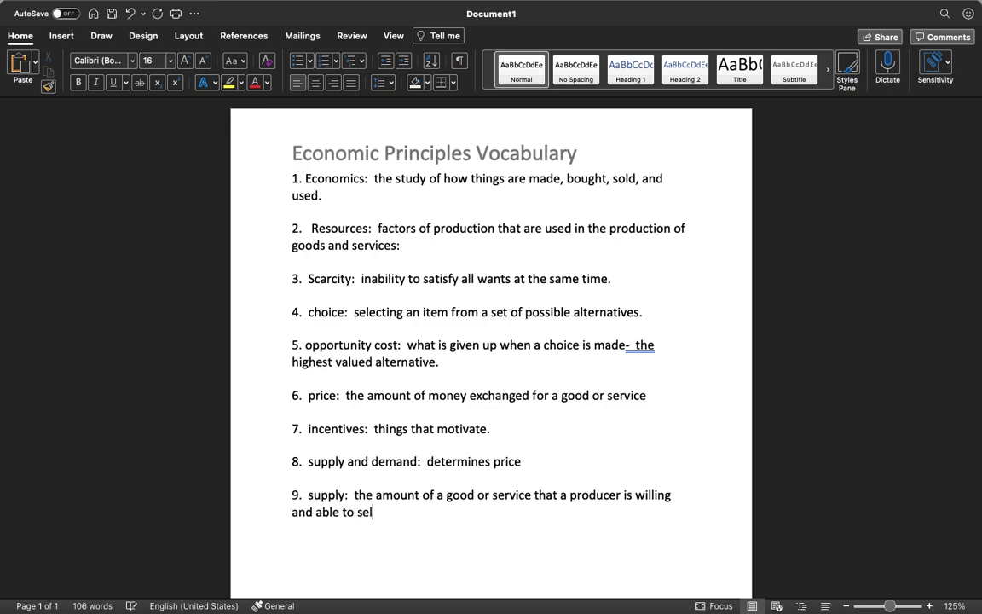
{"action": "type", "text": "l at a certain price."}
{"action": "key", "text": "Return"}
{"action": "key", "text": "BackSpace"}
{"action": "key", "text": "BackSpace"}
{"action": "key", "text": "BackSpace"}
{"action": "key", "text": "BackSpace"}
{"action": "key", "text": "BackSpace"}
{"action": "type", "text": "ice"}
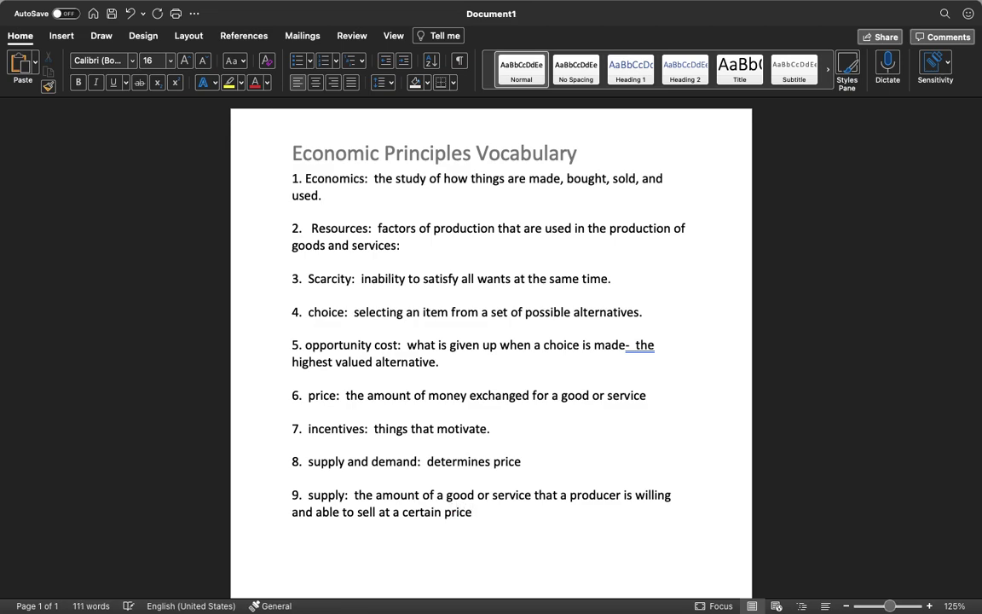
Add entry 10: "demand: the amount of a good or service that consumers are willing and able to buy at a given price.".
{"action": "key", "text": "Return"}
{"action": "type", "text": "10."}
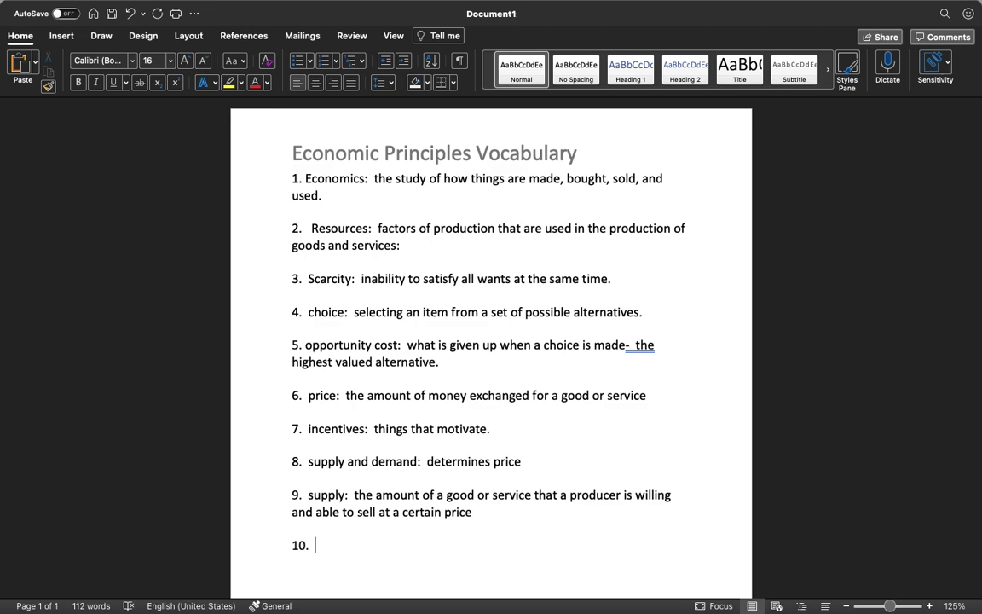
{"action": "type", "text": "demand:  "}
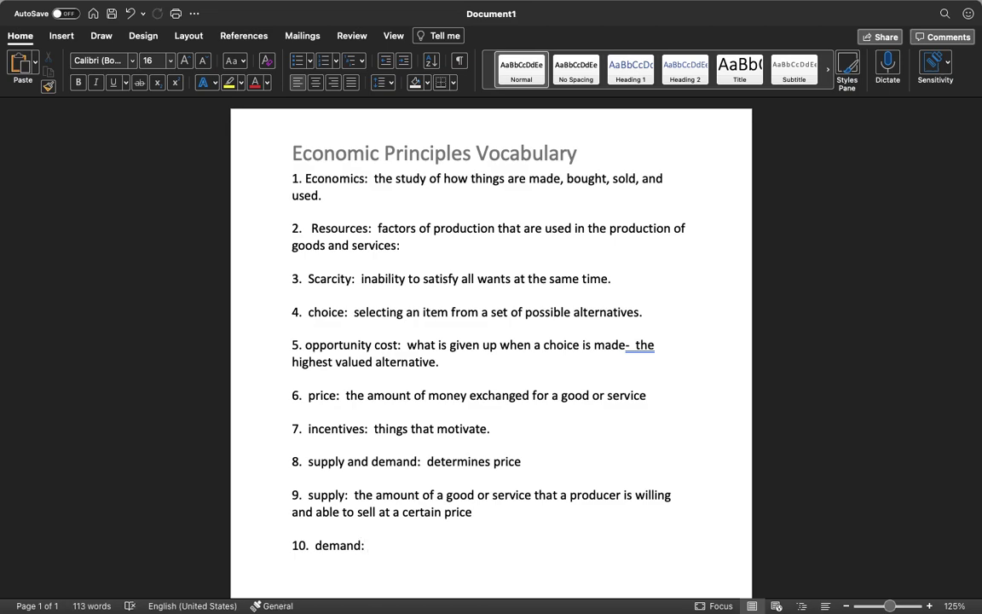
{"action": "type", "text": "the amount "}
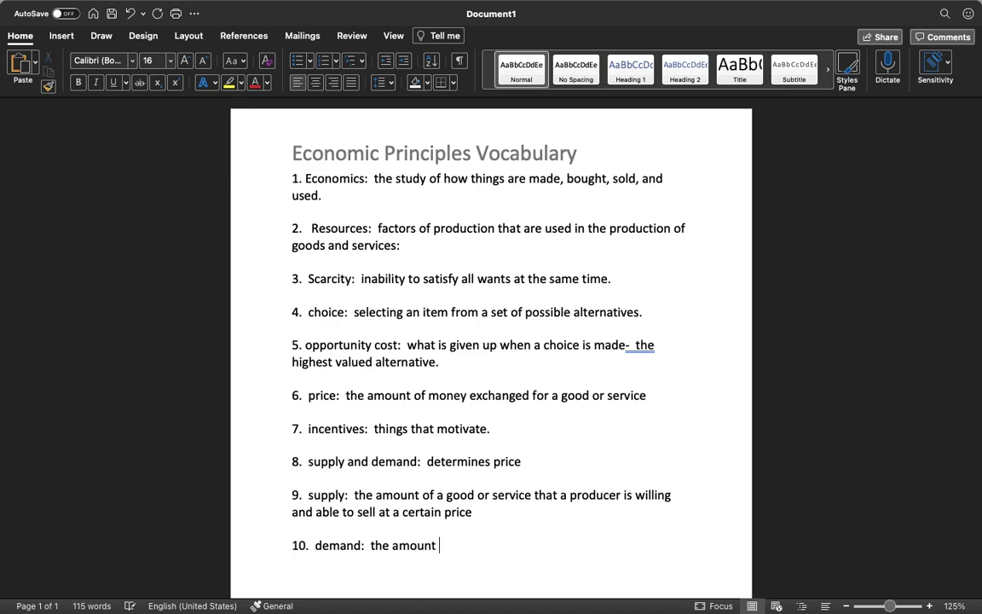
{"action": "type", "text": "of a good or s"}
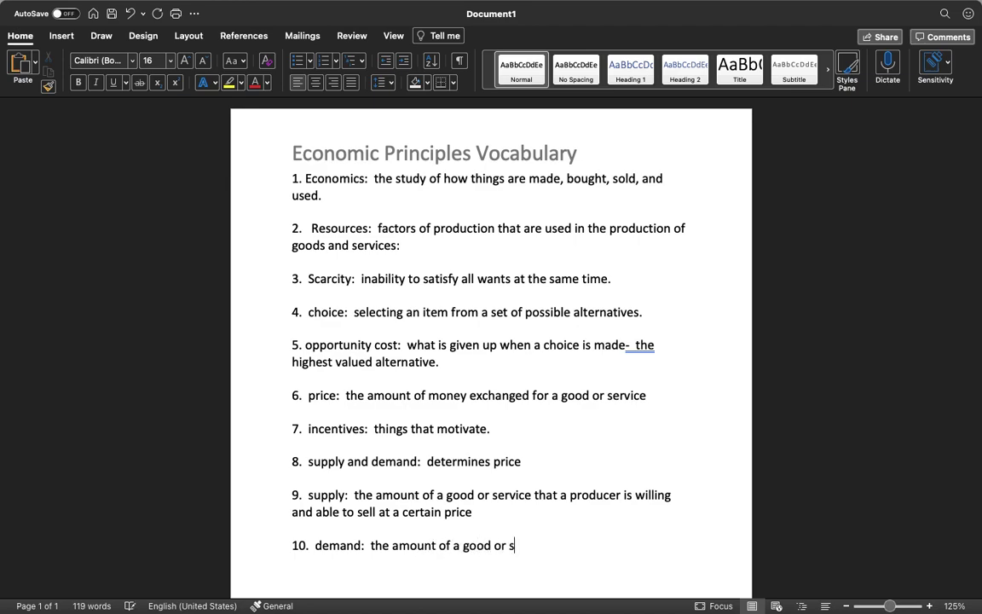
{"action": "type", "text": "ervice that"}
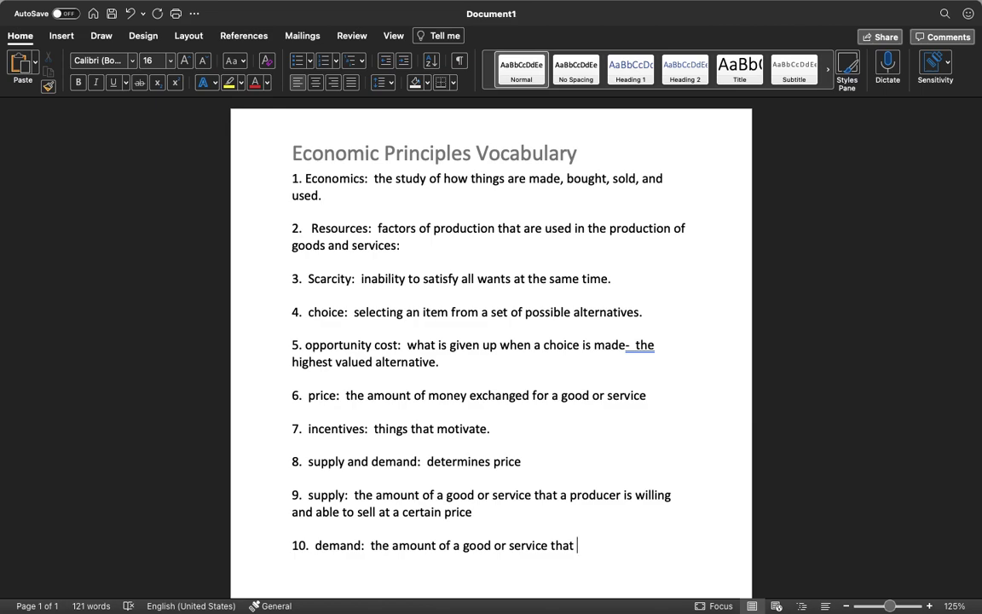
{"action": "type", "text": "consumers are willin"}
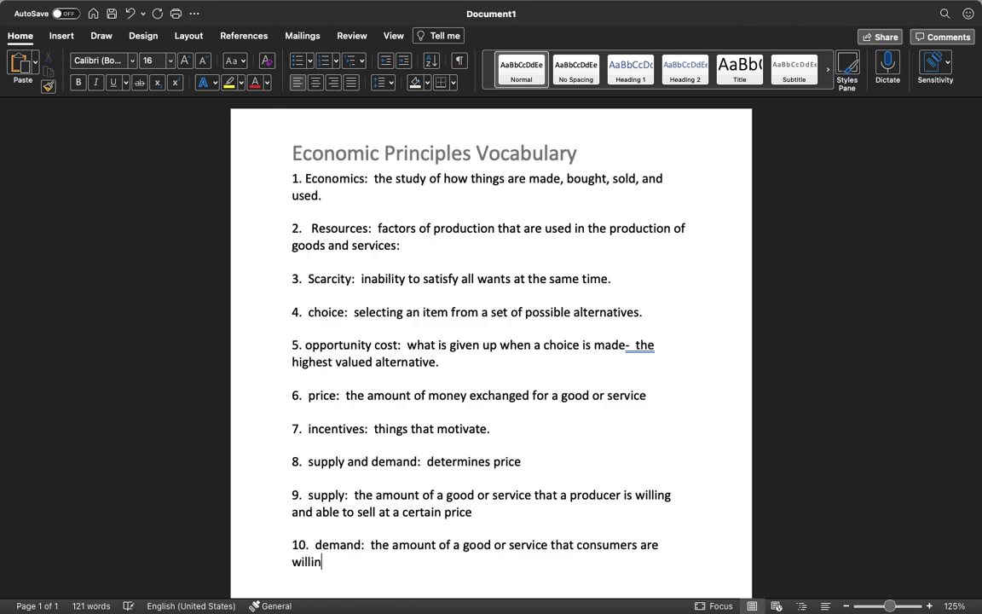
{"action": "type", "text": "g and able to b"}
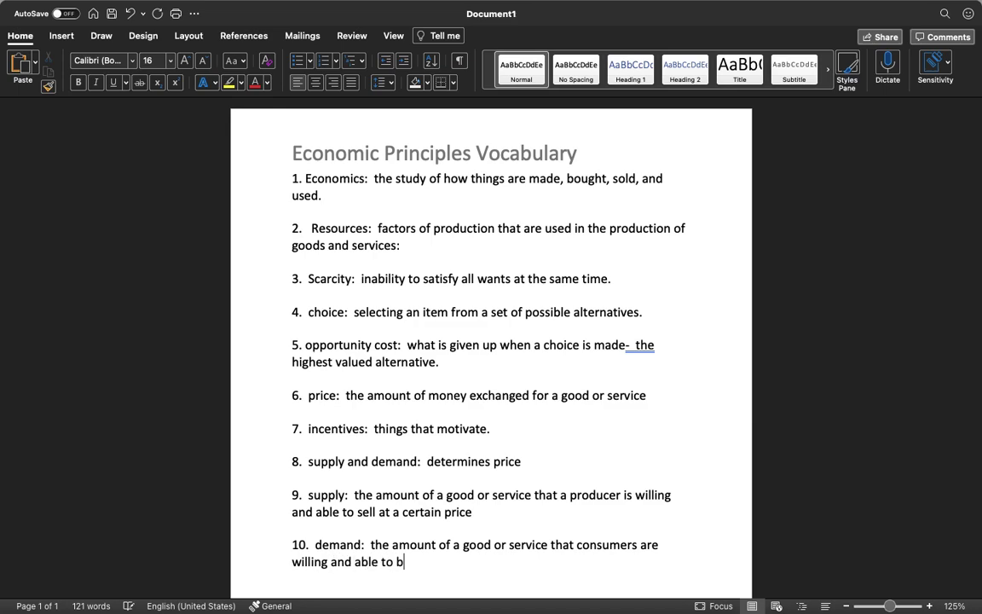
{"action": "type", "text": "uy at a "}
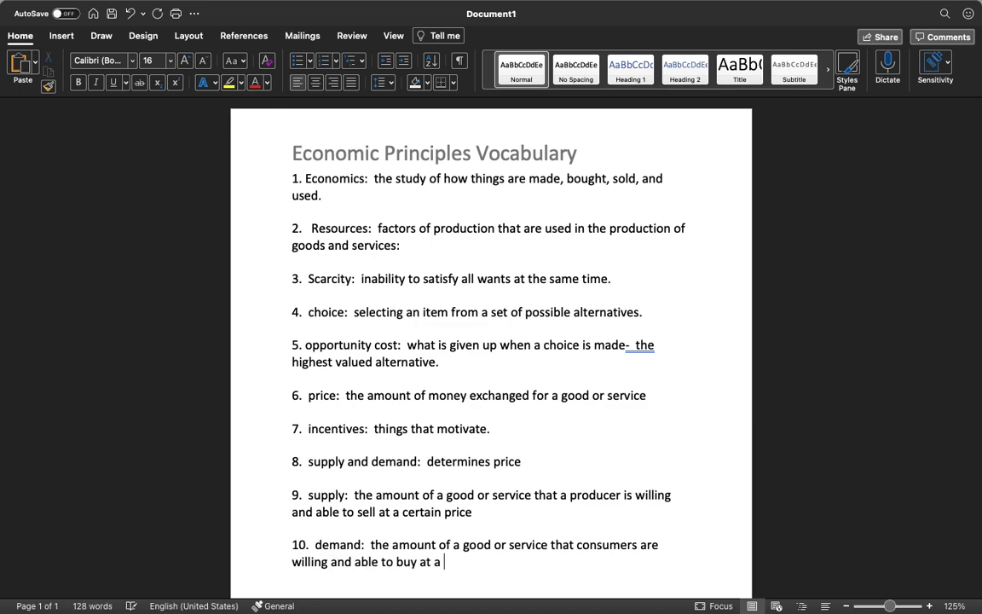
{"action": "type", "text": "given proce"}
{"action": "key", "text": "BackSpace"}
{"action": "key", "text": "BackSpace"}
{"action": "type", "text": "ice."}
{"action": "key", "text": "Return"}
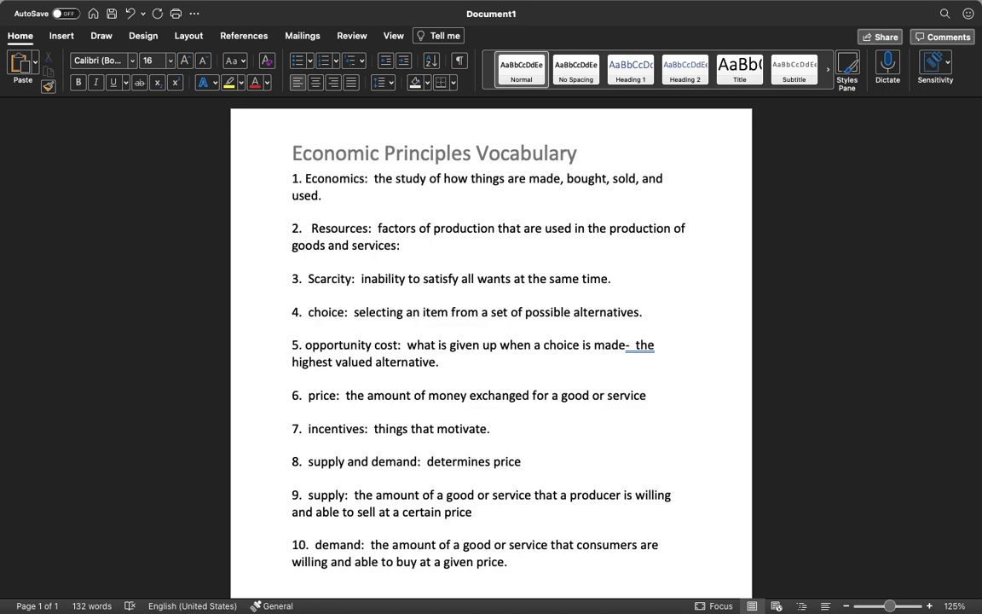
Add entry 11 to the vocabulary list: "production: the combining of resources to make goods or provide services.".
{"action": "scroll", "coordinate": [491, 341], "scroll_direction": "down", "scroll_amount": 1}
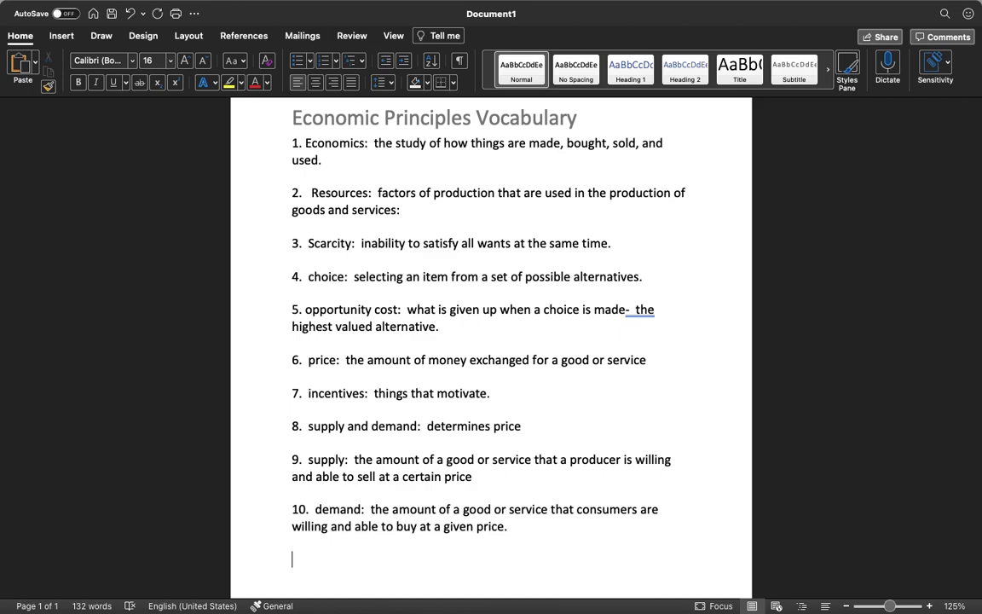
{"action": "type", "text": "11."}
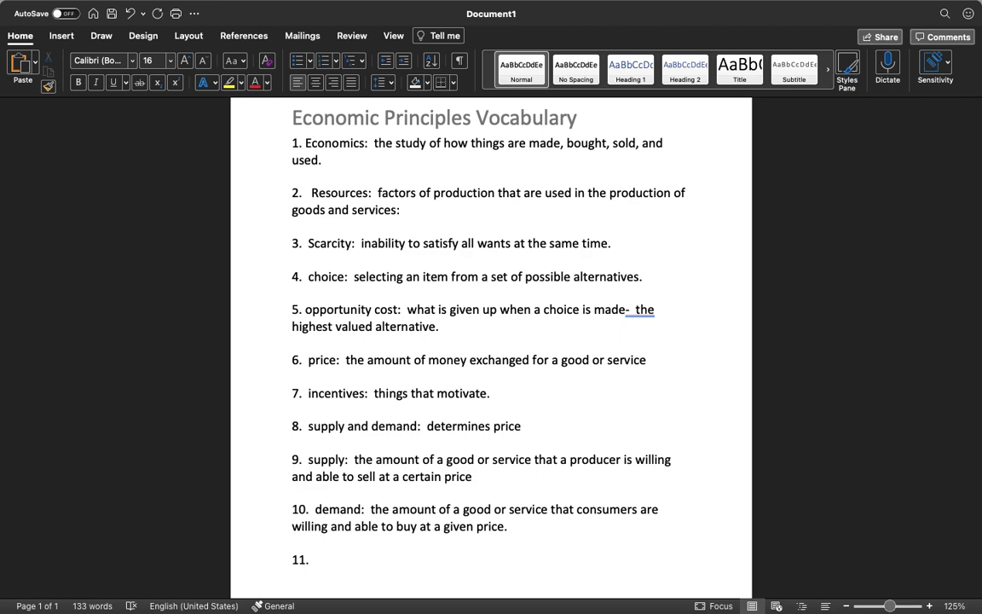
{"action": "type", "text": "production: the combbin"}
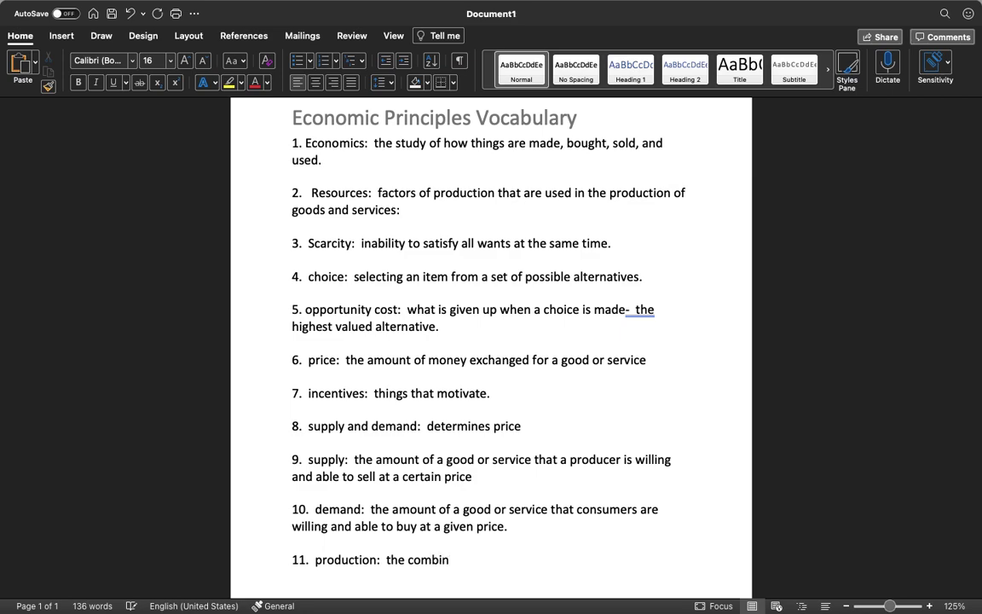
{"action": "type", "text": "ing of "}
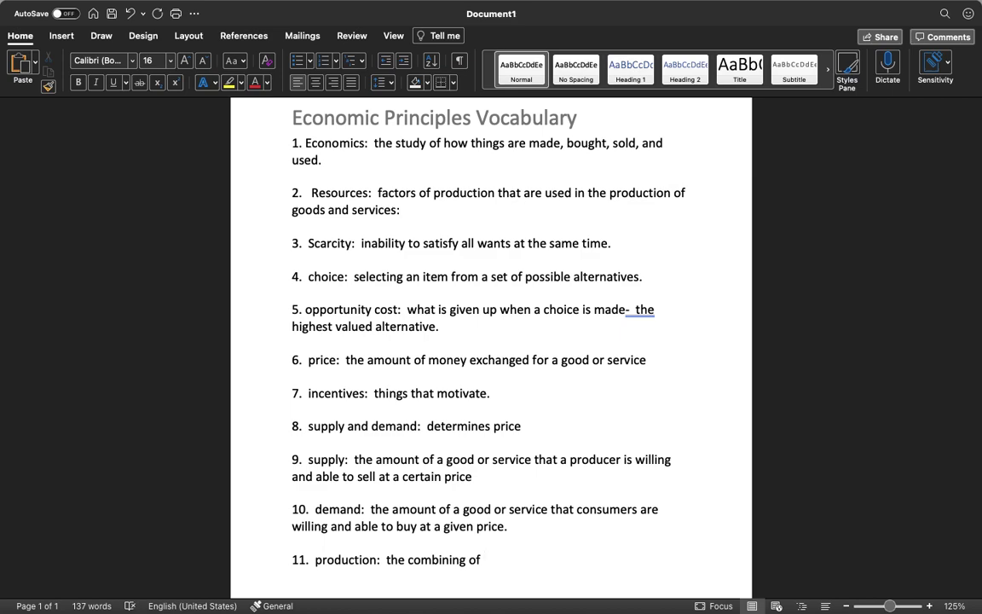
{"action": "type", "text": "resources to make o"}
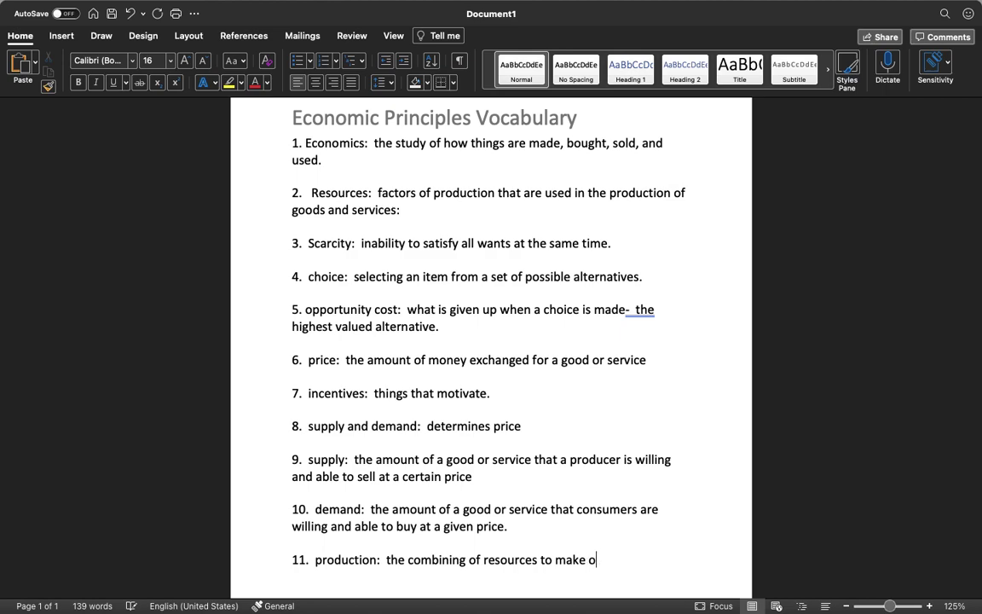
{"action": "key", "text": "BackSpace"}
{"action": "type", "text": "goods or provide"}
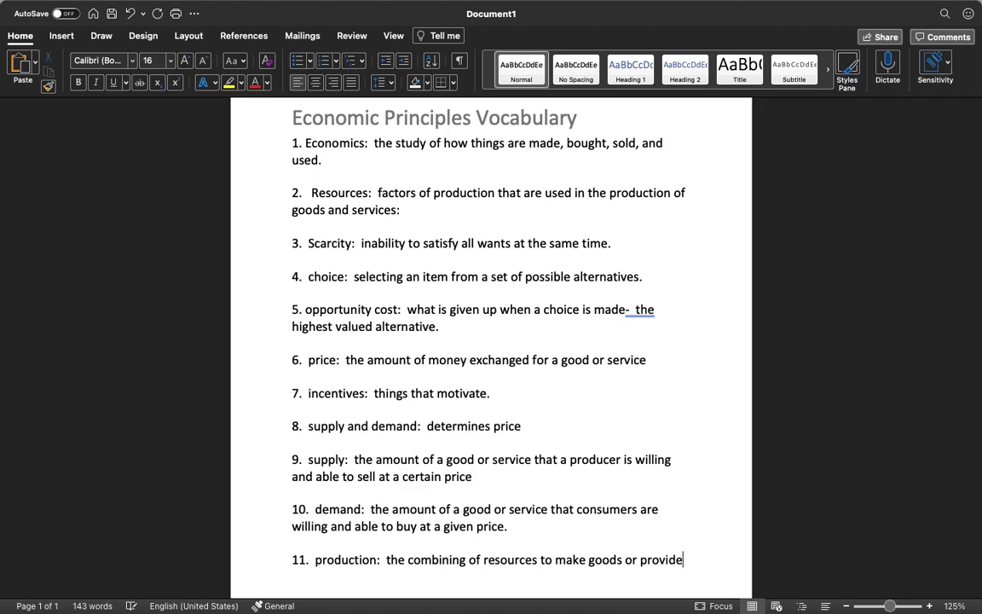
{"action": "type", "text": " services."}
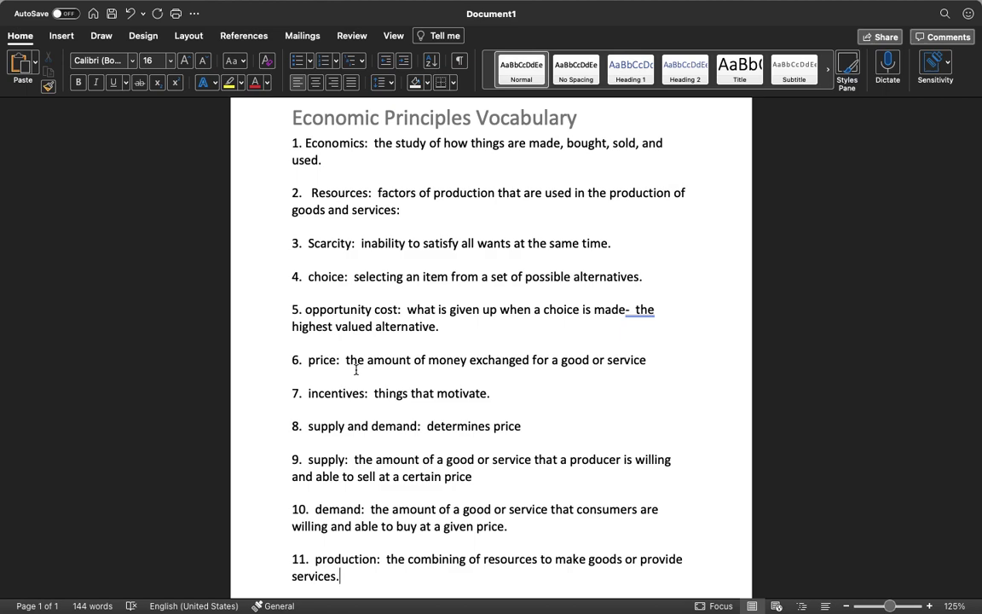
Add entry 12 to the vocabulary list: "consumption: using goods and services.".
{"action": "scroll", "coordinate": [356, 369], "scroll_direction": "down", "scroll_amount": 1}
{"action": "key", "text": "Return"}
{"action": "key", "text": "Return"}
{"action": "type", "text": "12.  "}
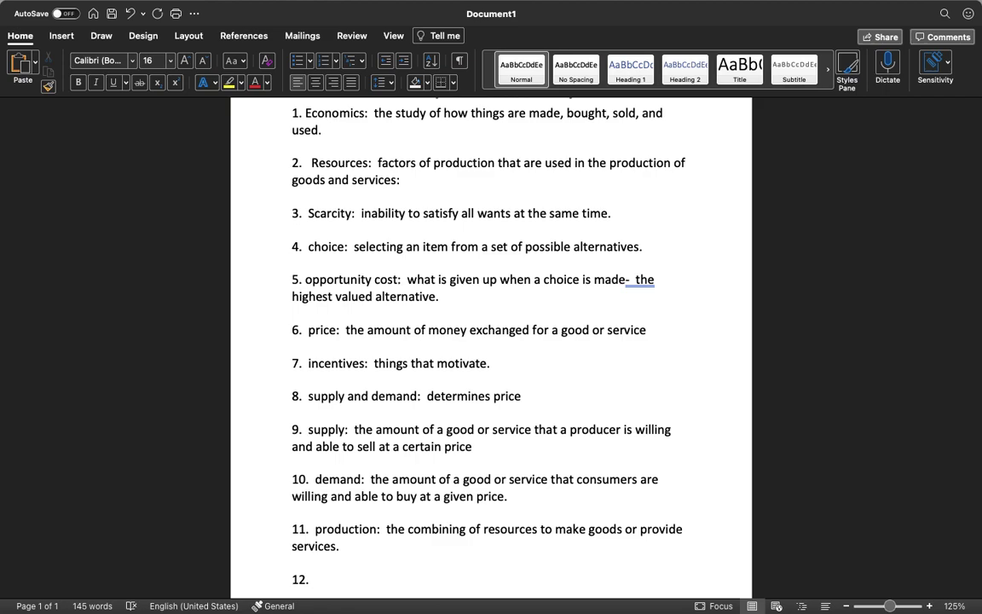
{"action": "type", "text": "consumptiom"}
{"action": "key", "text": "BackSpace"}
{"action": "type", "text": "n:"}
{"action": "scroll", "coordinate": [491, 341], "scroll_direction": "down", "scroll_amount": 1}
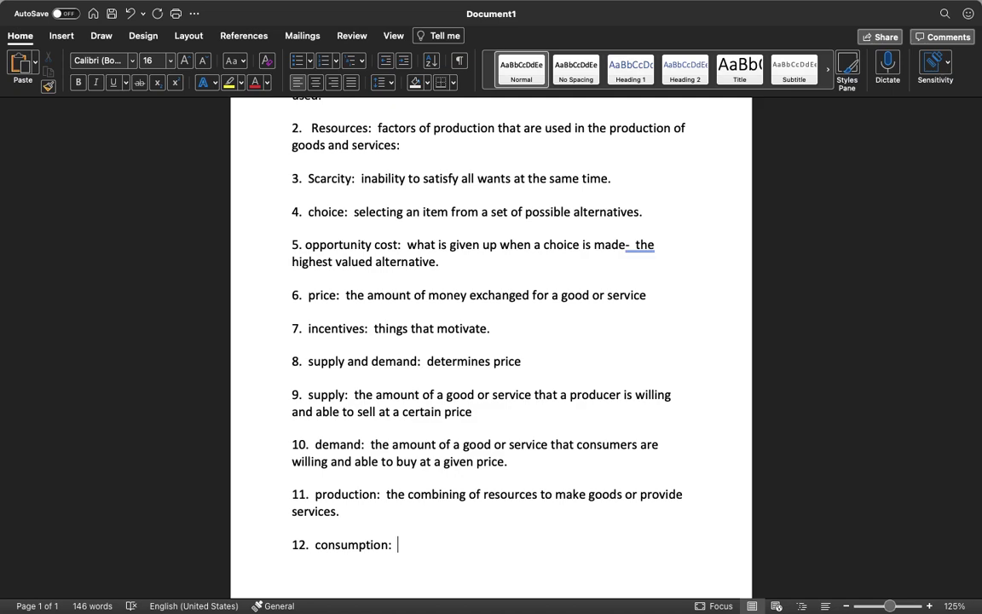
{"action": "type", "text": "using goo"}
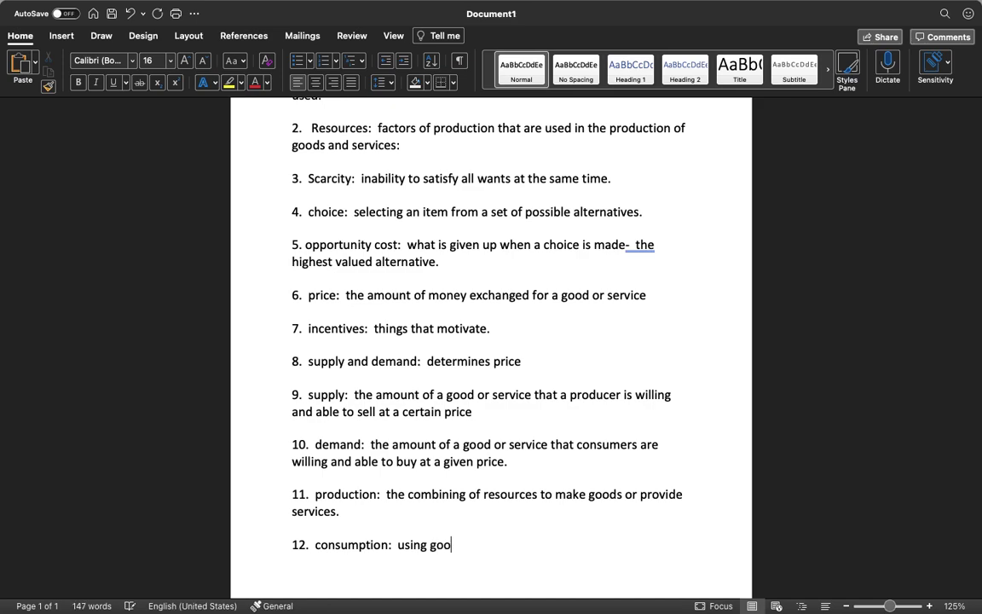
{"action": "type", "text": "ds and services"}
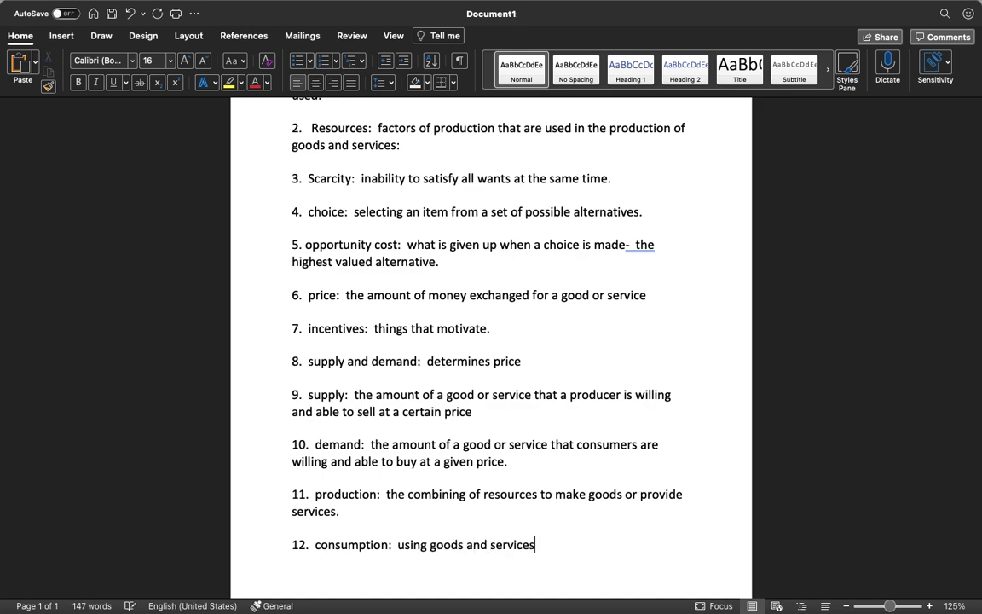
{"action": "type", "text": "."}
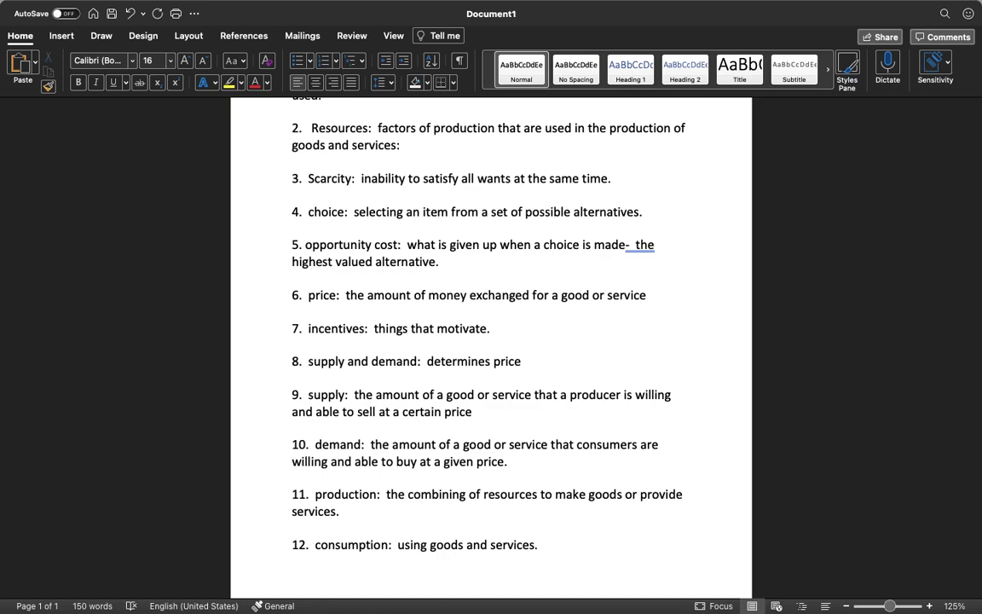
Add entry 13 to the vocabulary list: "land/natural resources: resource that comes from nature".
{"action": "key", "text": "Return"}
{"action": "type", "text": "13."}
{"action": "scroll", "coordinate": [356, 369], "scroll_direction": "down", "scroll_amount": 1}
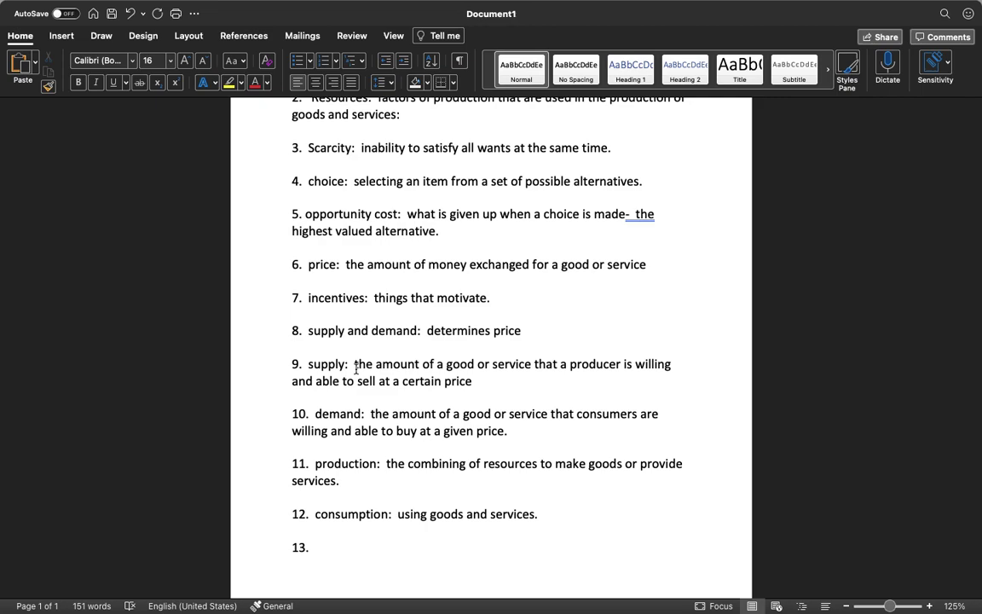
{"action": "type", "text": "land/natural"}
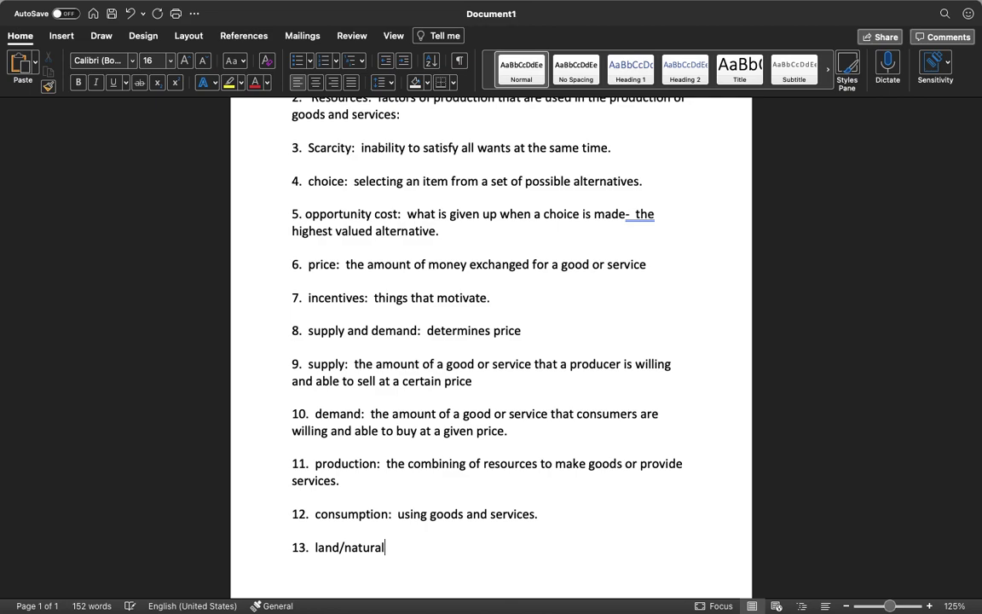
{"action": "type", "text": " reso"}
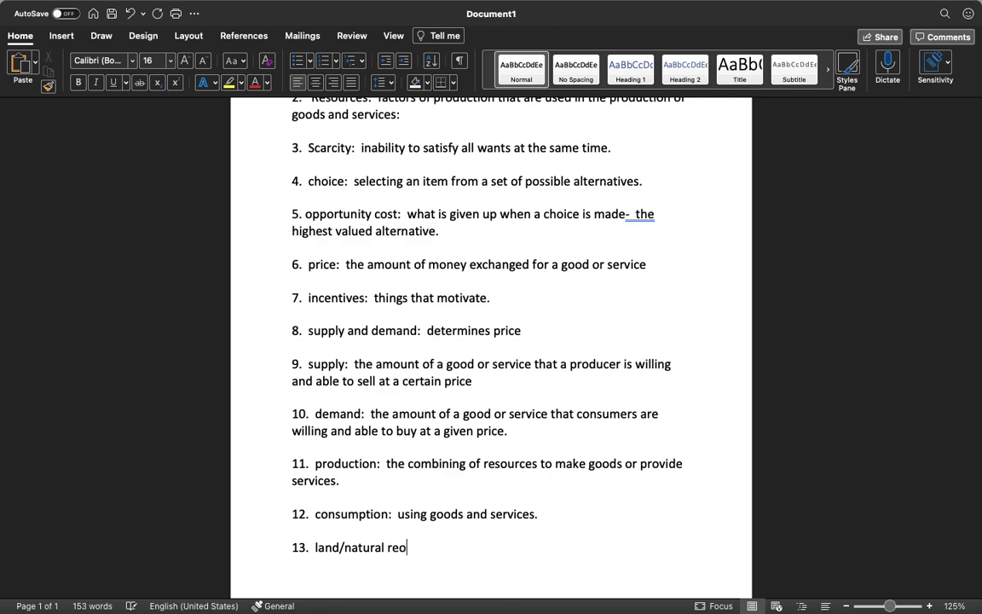
{"action": "key", "text": "BackSpace"}
{"action": "key", "text": "BackSpace"}
{"action": "key", "text": "BackSpace"}
{"action": "type", "text": "esources:"}
{"action": "type", "text": "resource that comes from "}
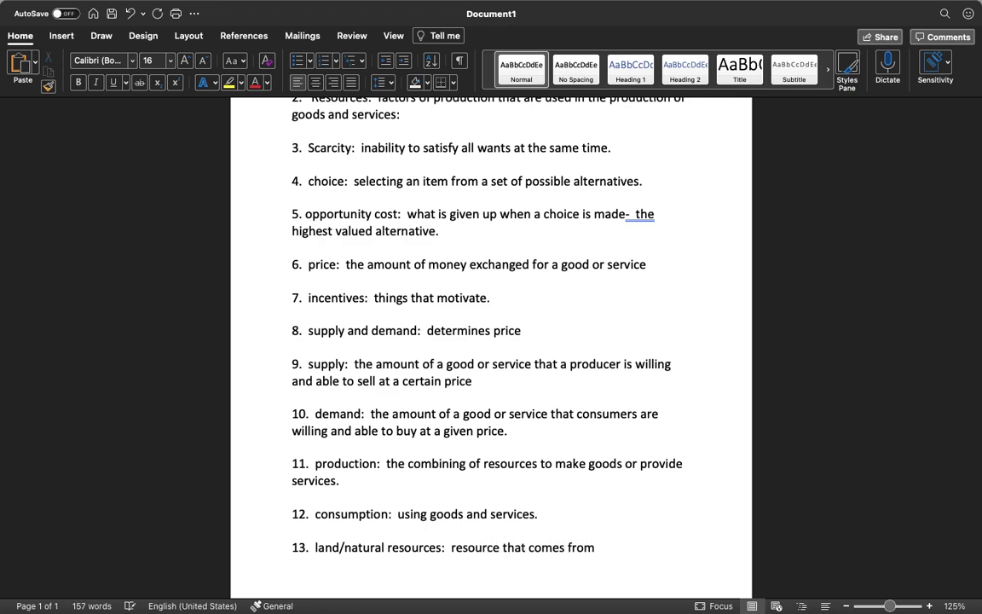
{"action": "type", "text": "nature"}
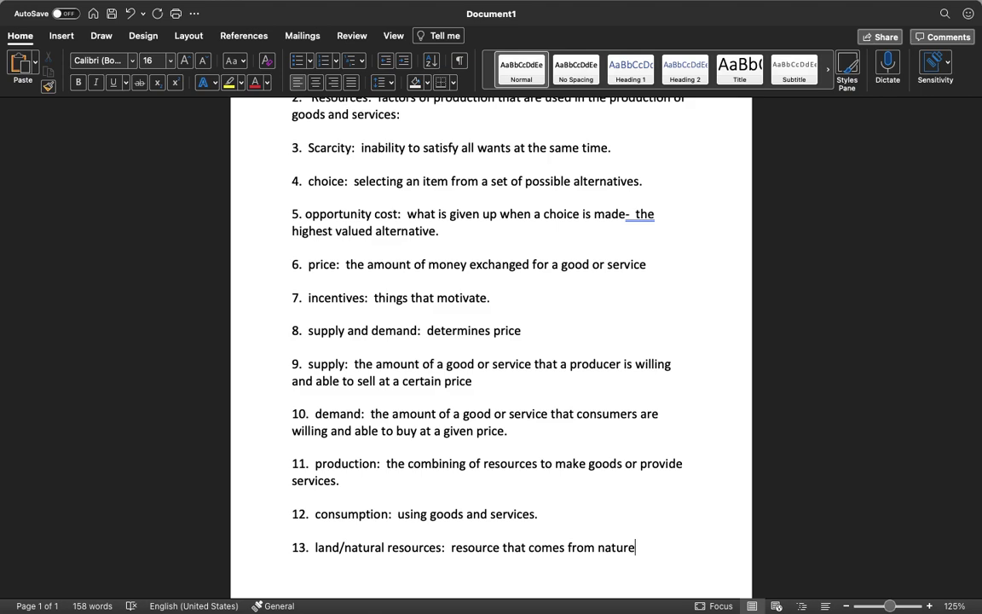
Add entry 14 to the vocabulary list: "labor/ human resources: human effort put forth to make a product".
{"action": "key", "text": "Return"}
{"action": "type", "text": "14."}
{"action": "scroll", "coordinate": [491, 341], "scroll_direction": "down", "scroll_amount": 1}
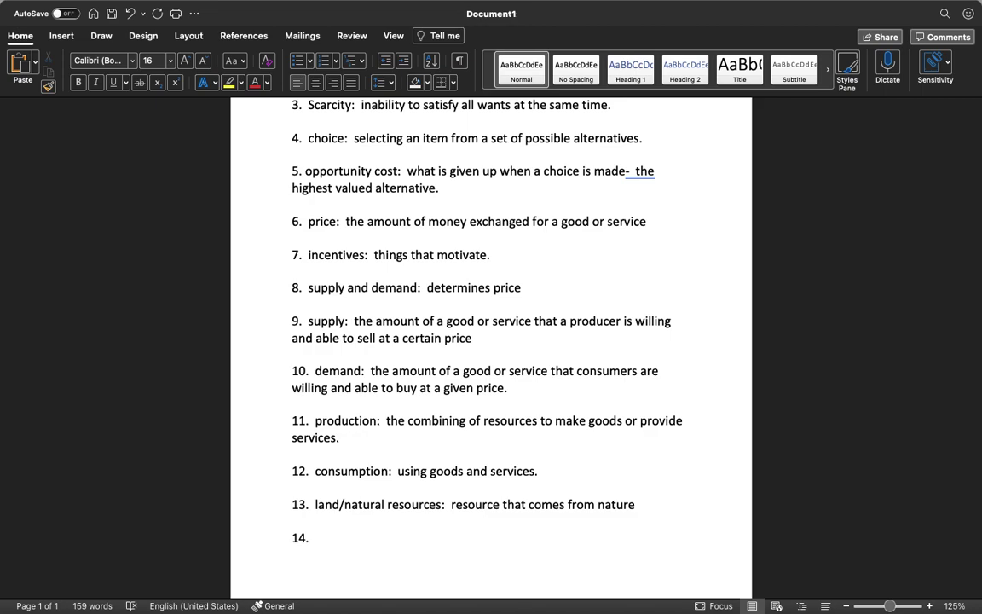
{"action": "type", "text": "labao"}
{"action": "key", "text": "BackSpace"}
{"action": "key", "text": "BackSpace"}
{"action": "type", "text": "or/ hjum"}
{"action": "key", "text": "BackSpace"}
{"action": "key", "text": "BackSpace"}
{"action": "key", "text": "BackSpace"}
{"action": "type", "text": "uman "}
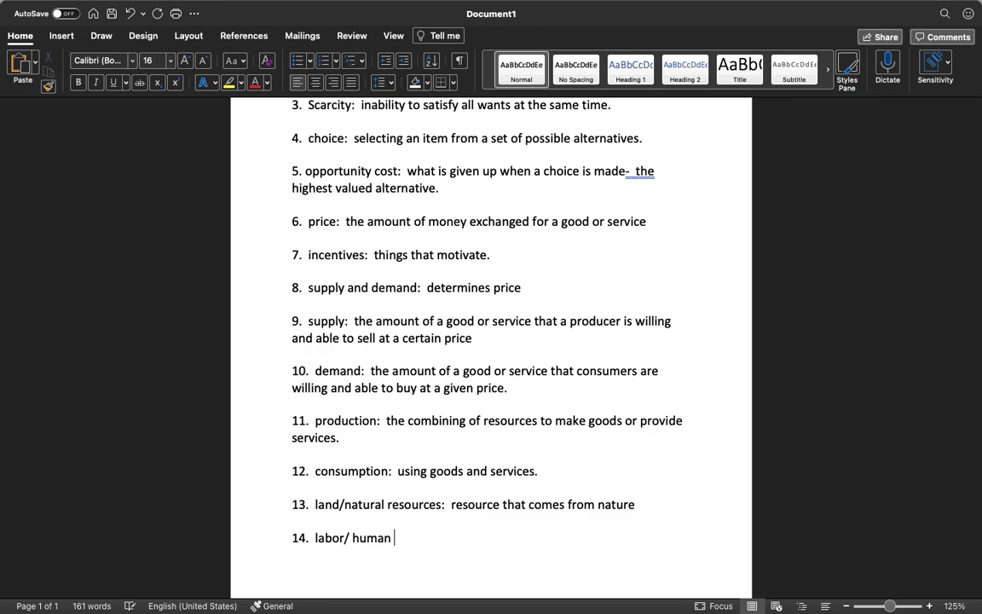
{"action": "type", "text": "resources:"}
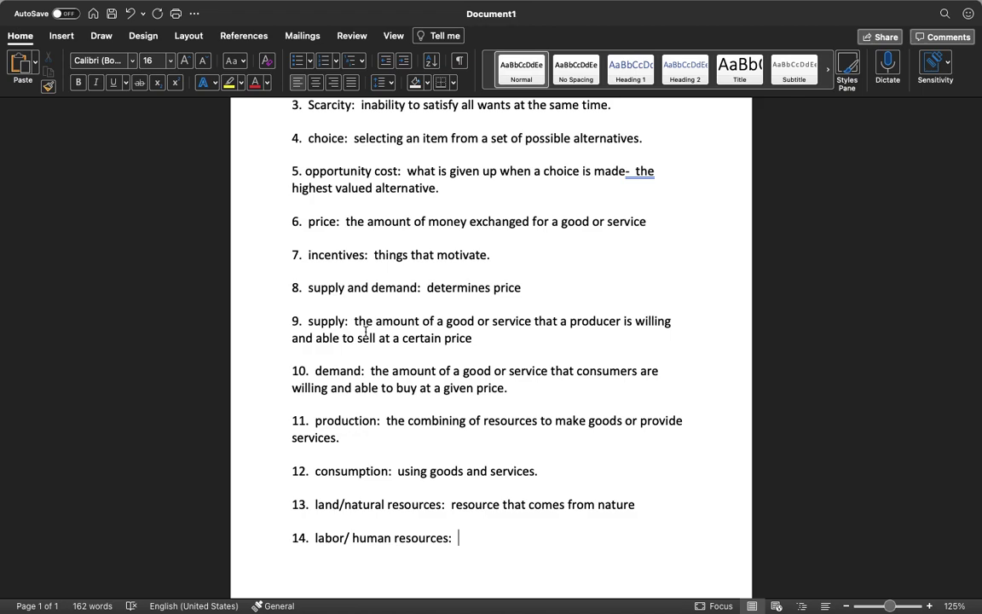
{"action": "type", "text": "human effort"}
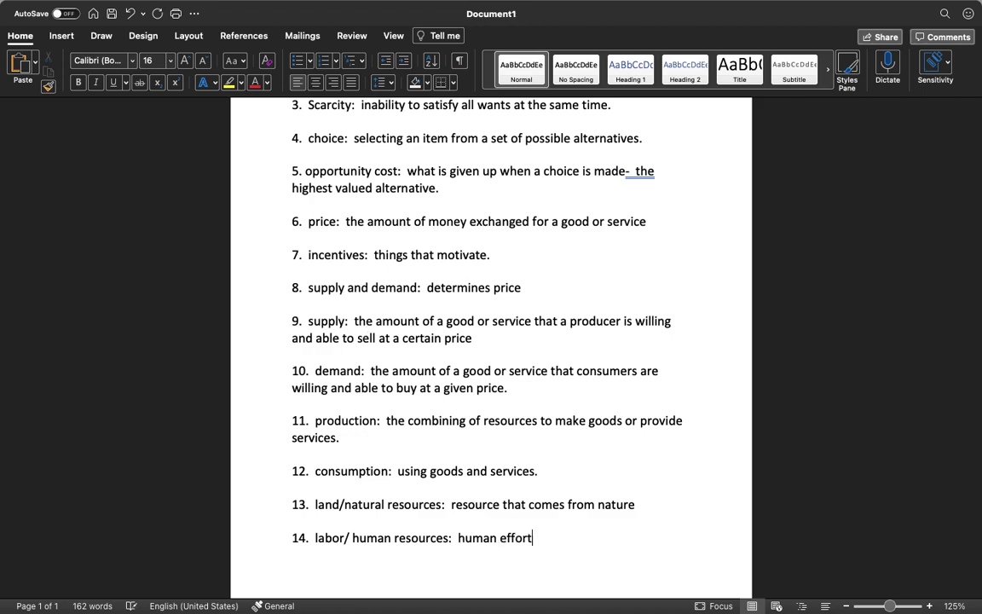
{"action": "type", "text": " put forth to make a "}
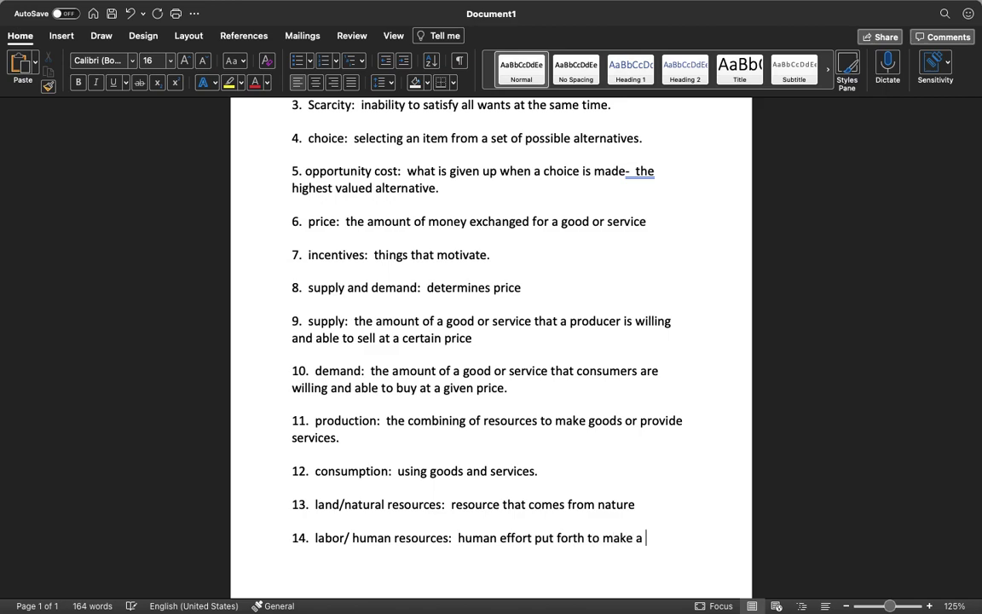
{"action": "type", "text": "produc"}
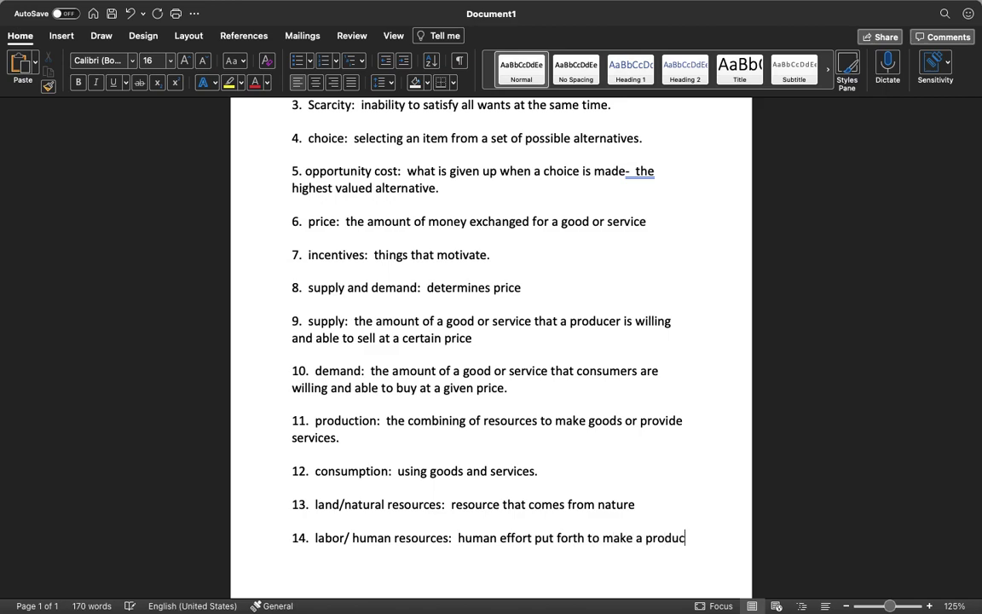
{"action": "type", "text": "t"}
Add entry 15 to the vocabulary list: "capital: things needed to produce something.".
{"action": "key", "text": "Return"}
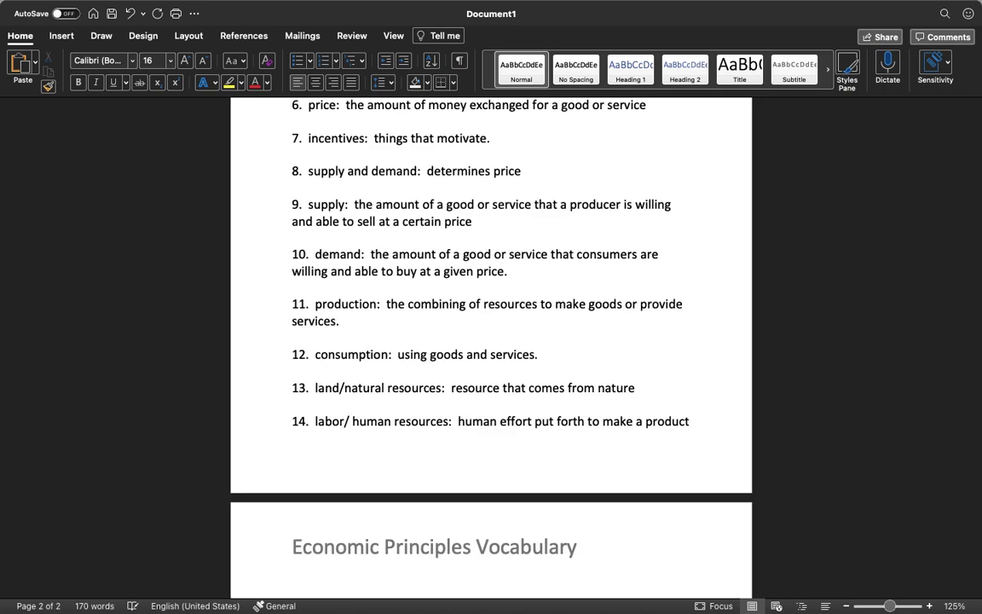
{"action": "type", "text": "15."}
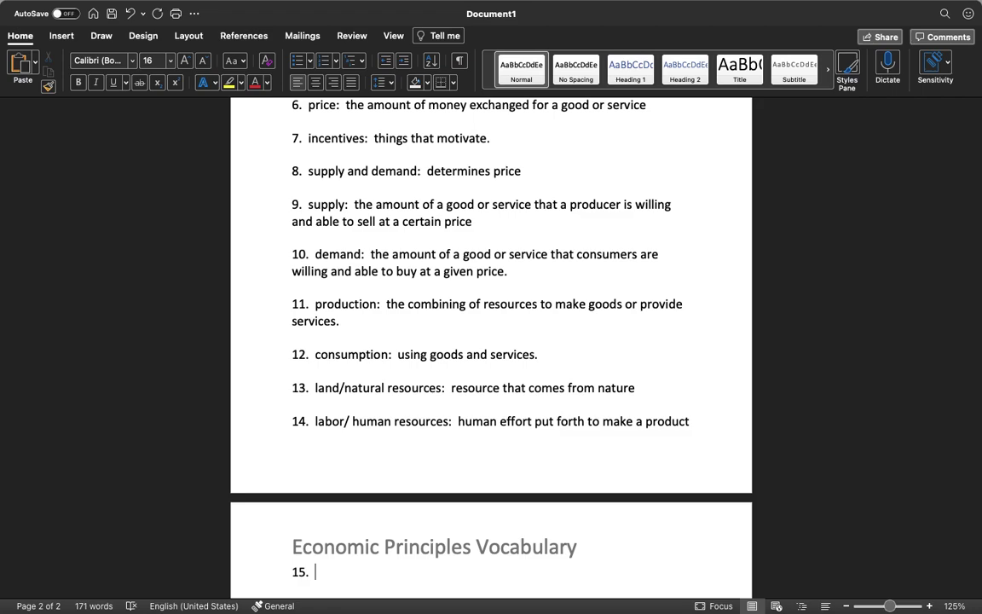
{"action": "scroll", "coordinate": [491, 341], "scroll_direction": "down", "scroll_amount": 3}
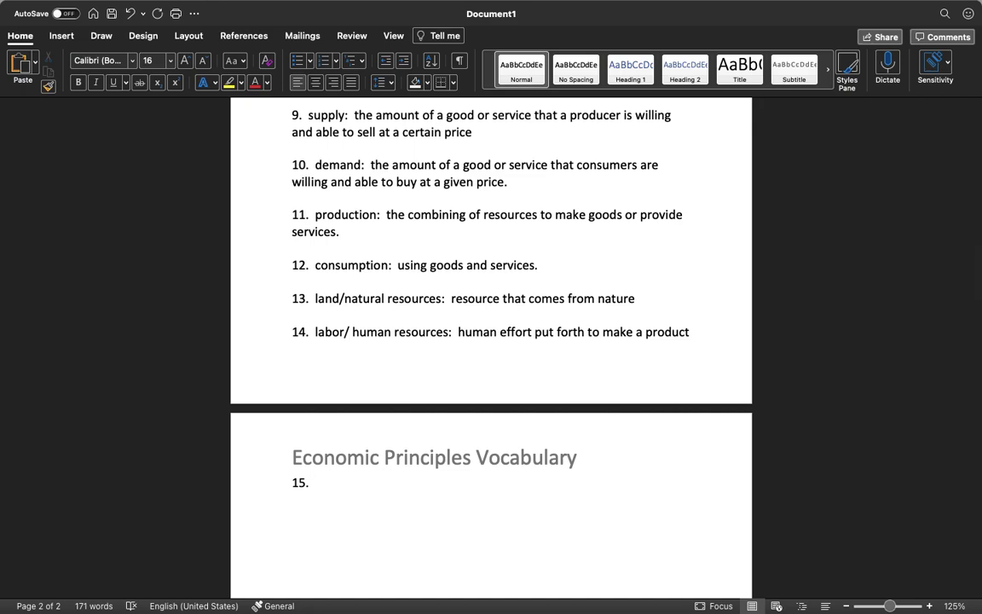
{"action": "type", "text": "c"}
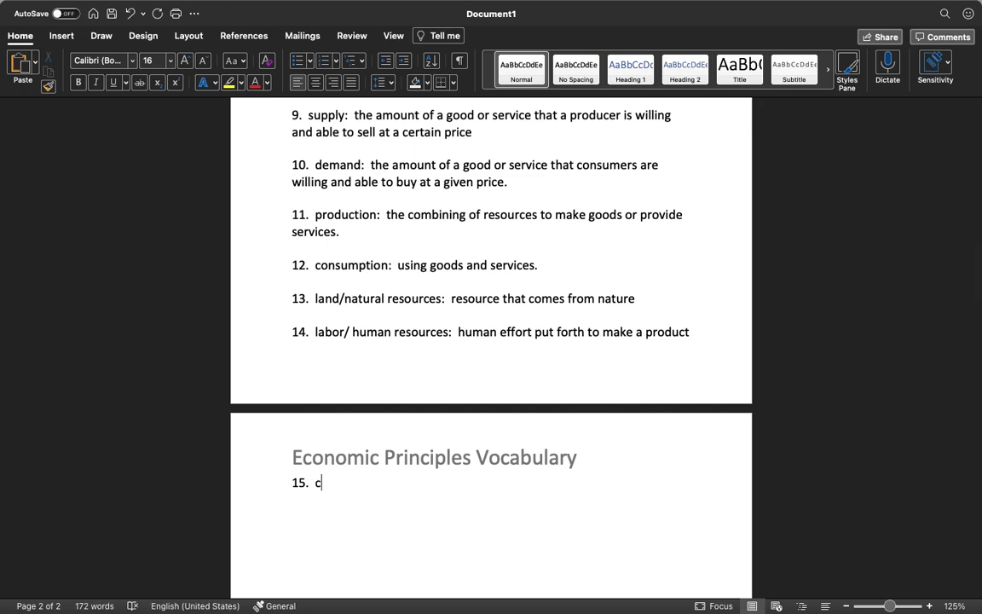
{"action": "type", "text": "apital:"}
{"action": "type", "text": "things neede"}
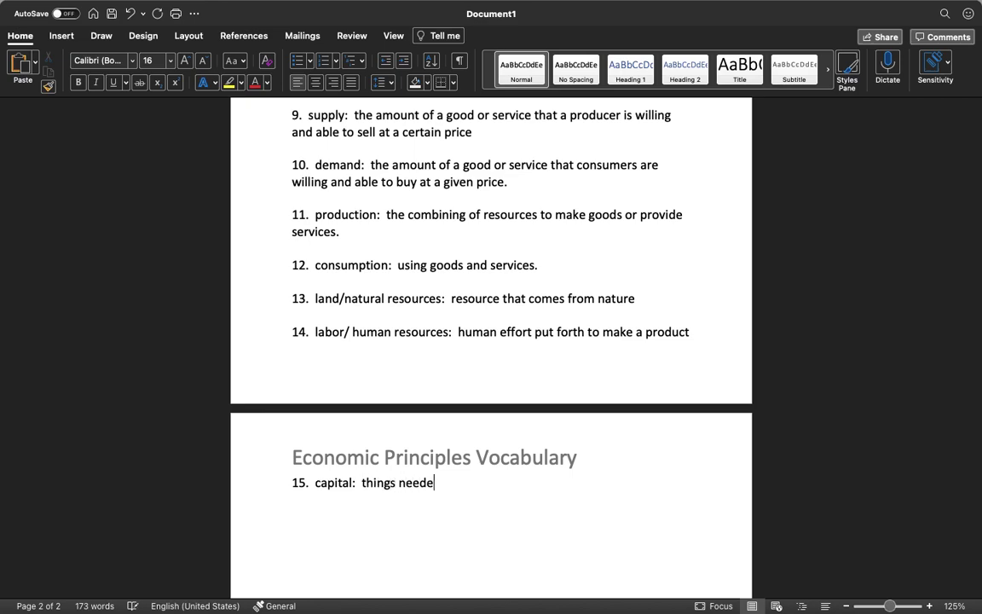
{"action": "type", "text": "d to produce "}
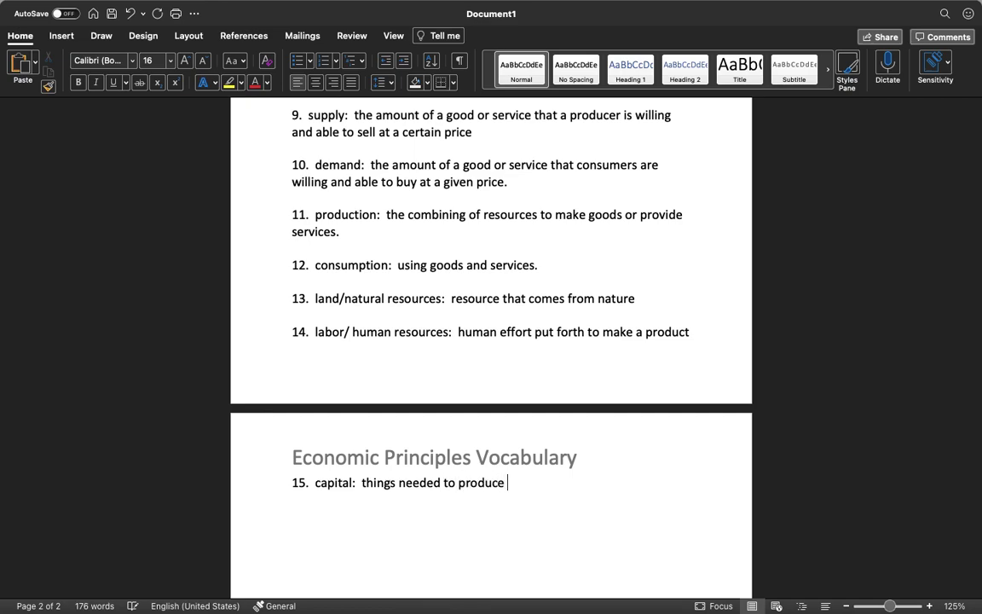
{"action": "type", "text": "something."}
{"action": "key", "text": "BackSpace"}
{"action": "key", "text": "Return"}
{"action": "key", "text": "BackSpace"}
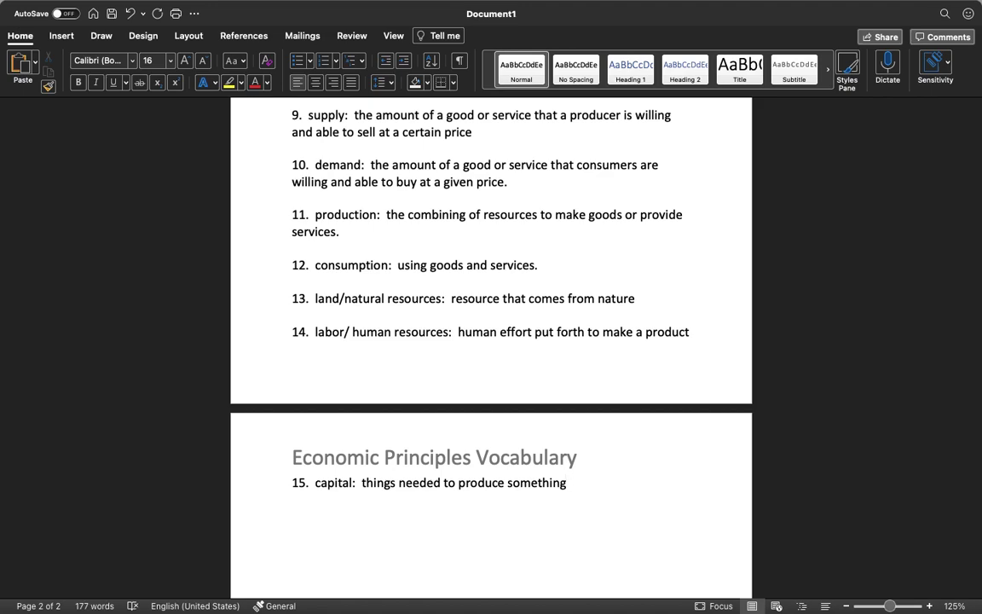
{"action": "type", "text": "."}
Add entry 16 to the vocabulary list: "entrepreneur: boss; person who takes the risk in hopes of making money.".
{"action": "key", "text": "Return"}
{"action": "type", "text": "16."}
{"action": "type", "text": "entreprenu"}
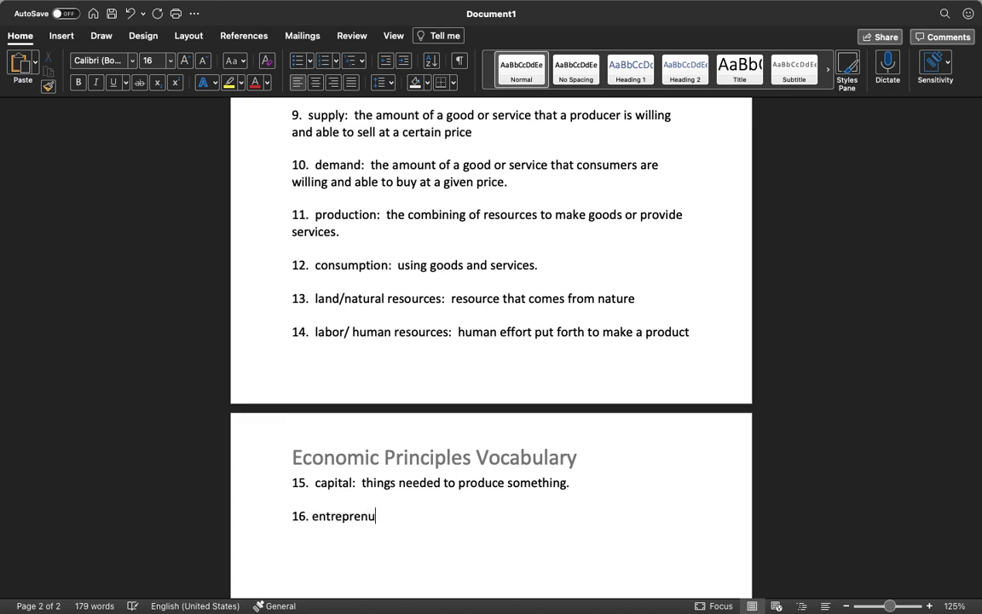
{"action": "key", "text": "BackSpace"}
{"action": "type", "text": "eur:"}
{"action": "type", "text": "boss"}
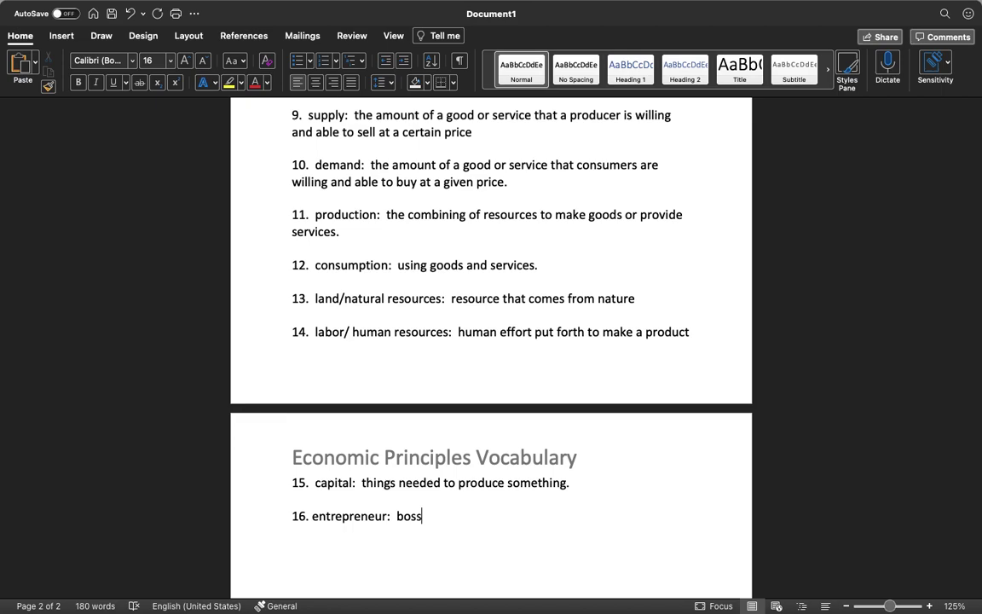
{"action": "type", "text": ";"}
{"action": "type", "text": "person who "}
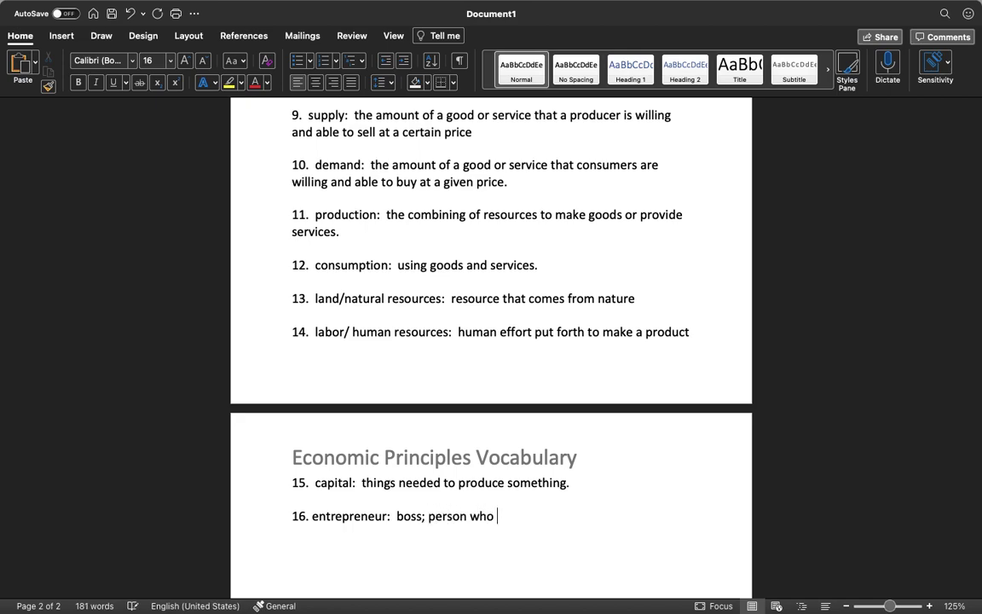
{"action": "type", "text": "takes the "}
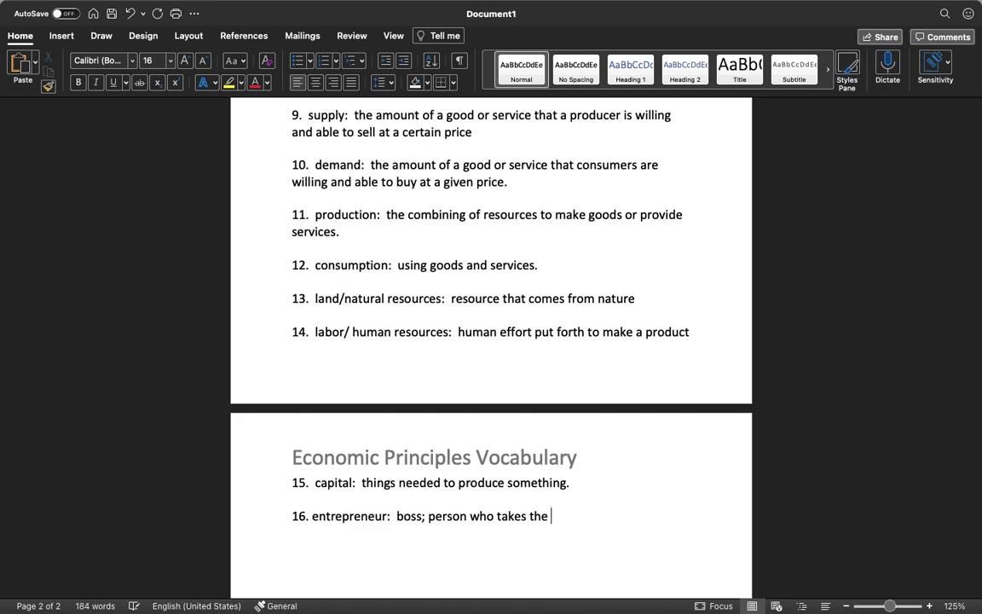
{"action": "type", "text": "risk in hopes o"}
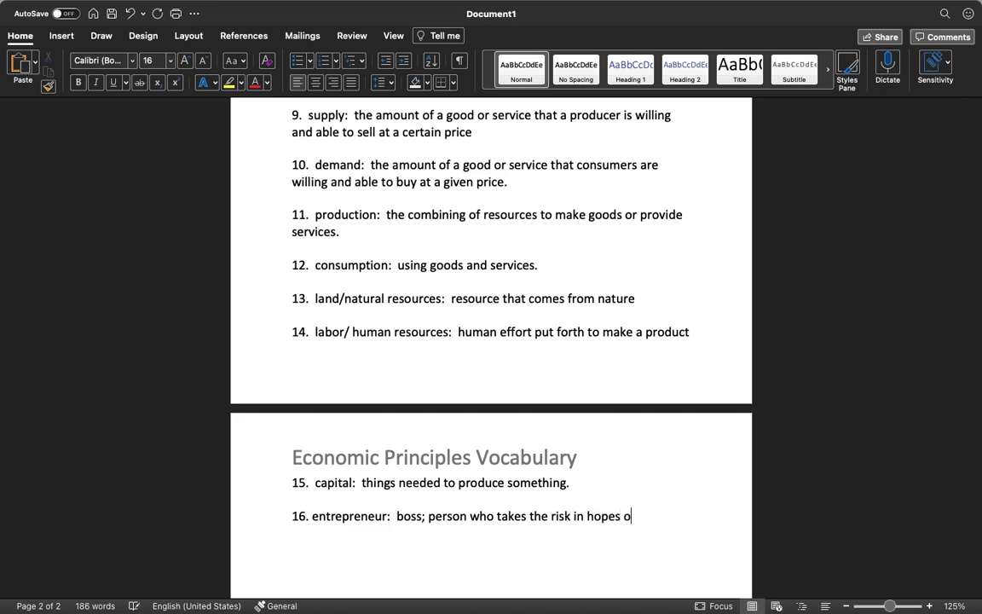
{"action": "type", "text": "f making mone"}
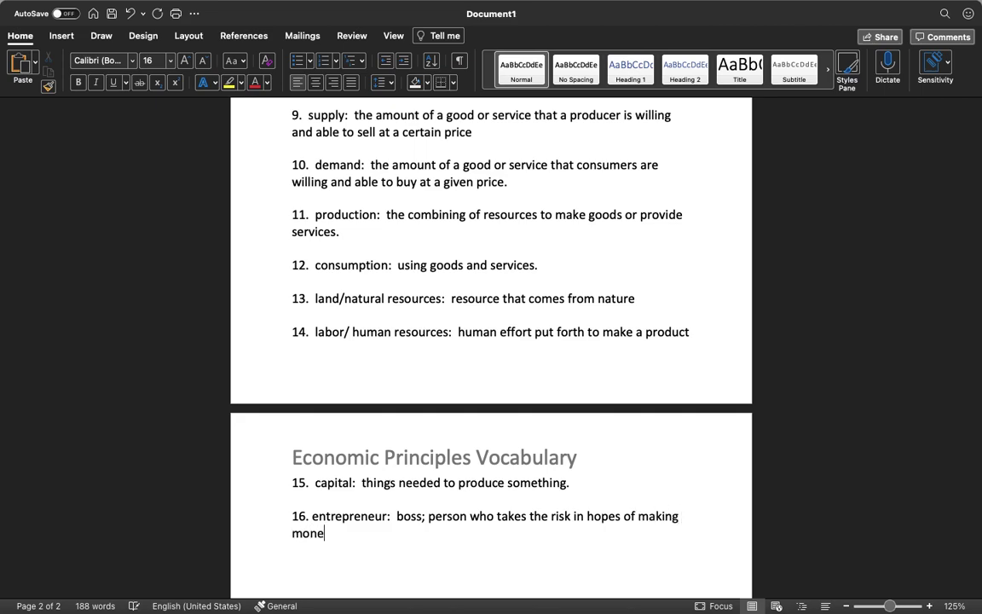
{"action": "type", "text": "y."}
{"action": "scroll", "coordinate": [420, 482], "scroll_direction": "down", "scroll_amount": 3}
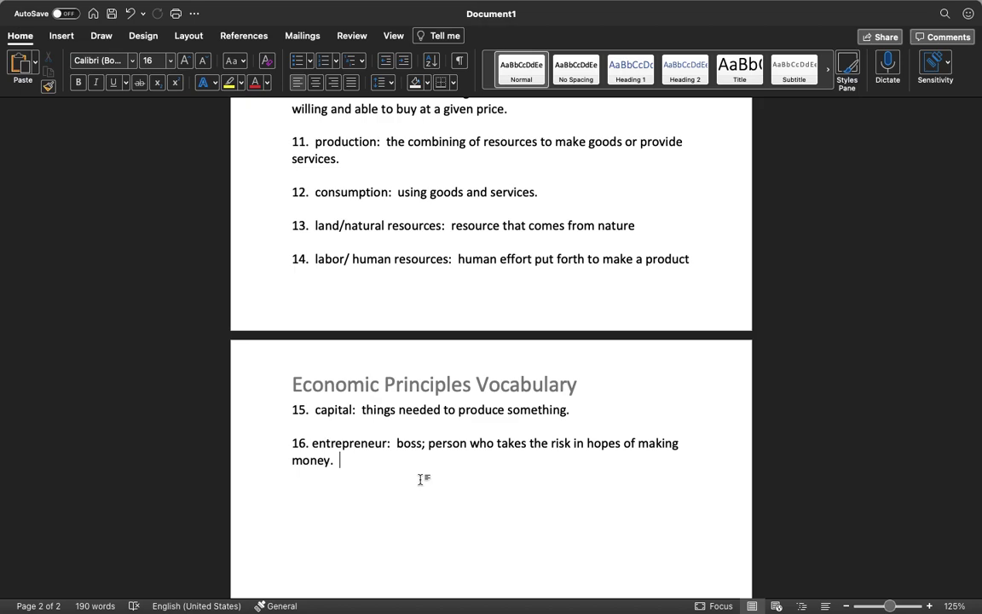
{"action": "mouse_move", "coordinate": [145, 7]}
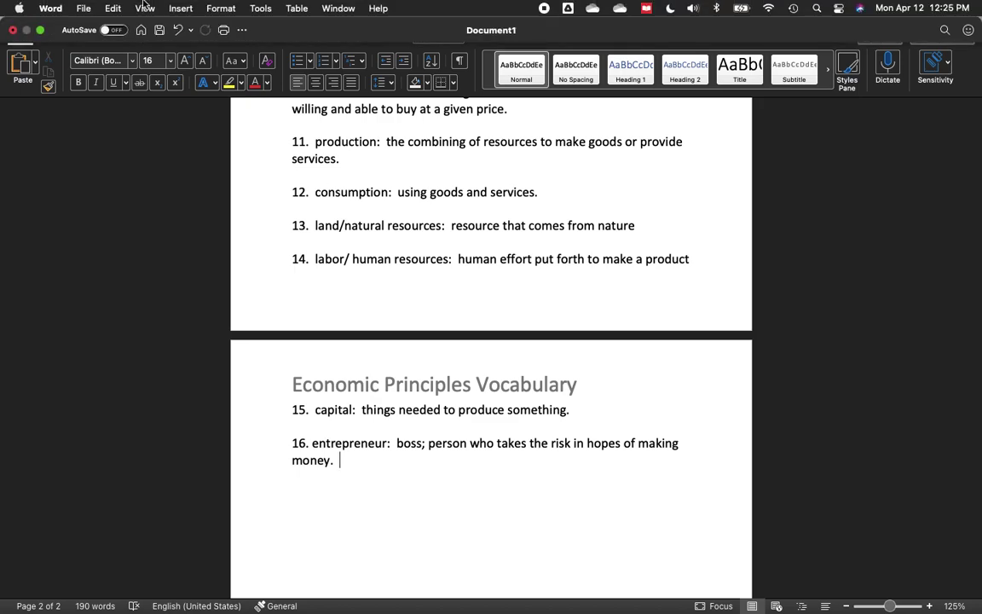
{"action": "type", "text": "`"}
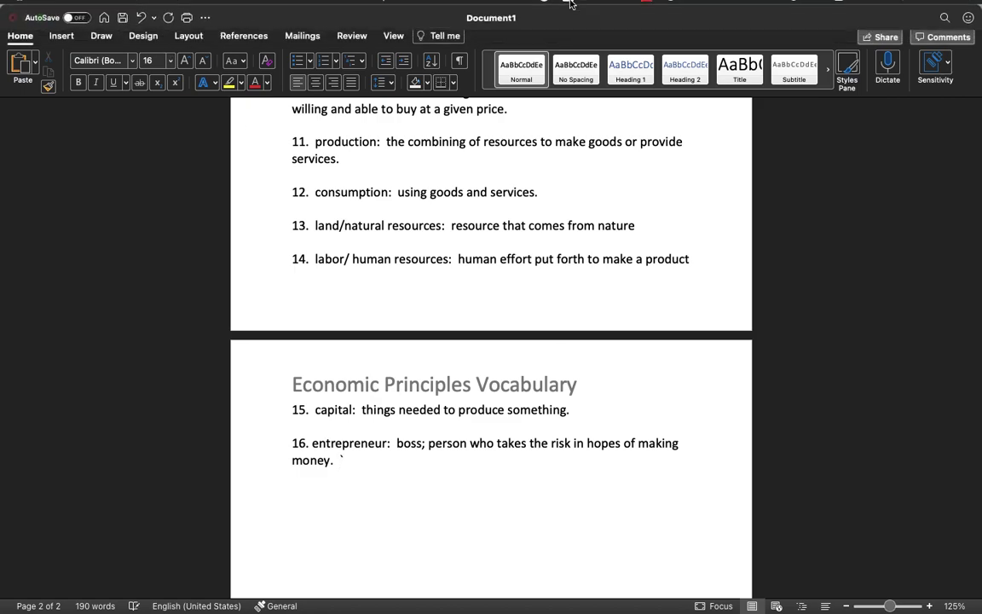